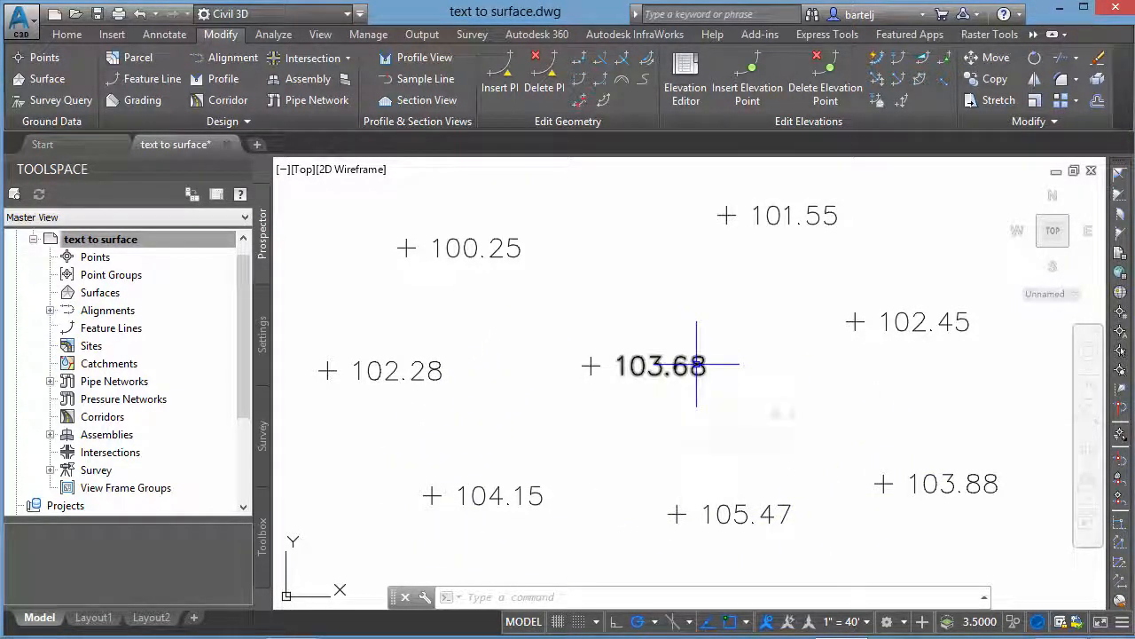
- Select the 100.25, 102.28 and 103.68 labels with their points and examine the properties of the text objects
mouse_move(696, 363)
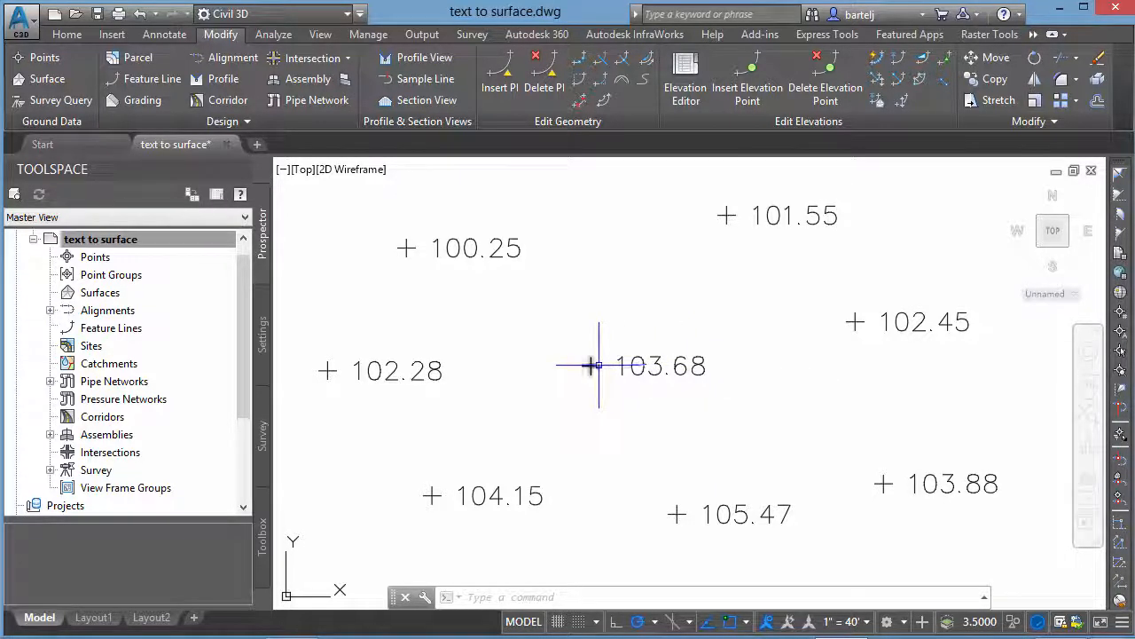
mouse_move(592, 366)
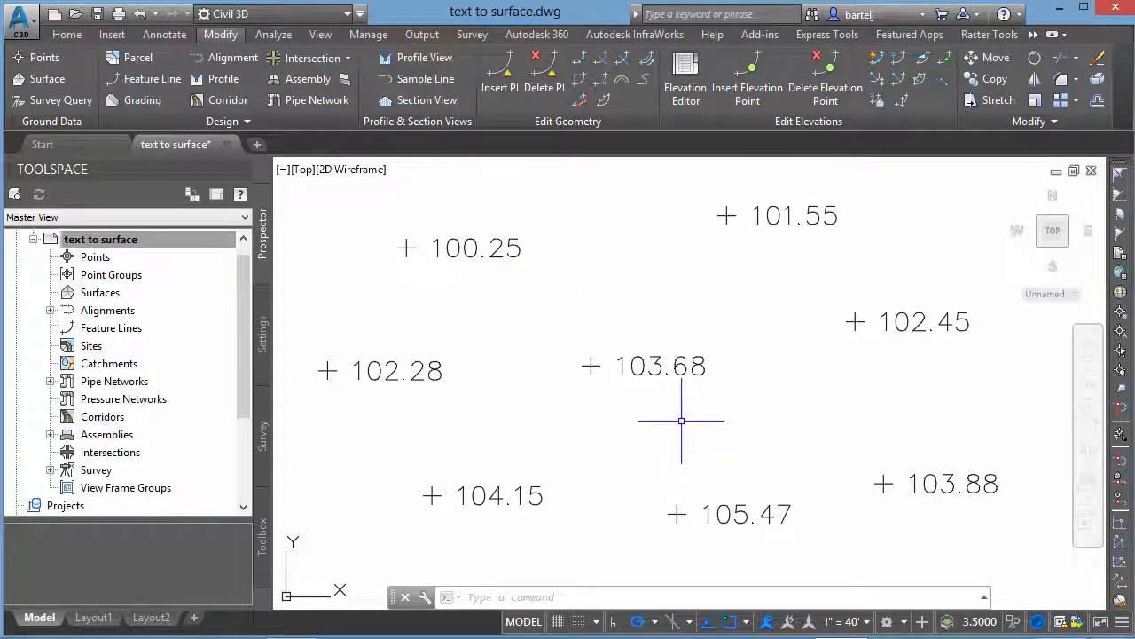
left_click(708, 419)
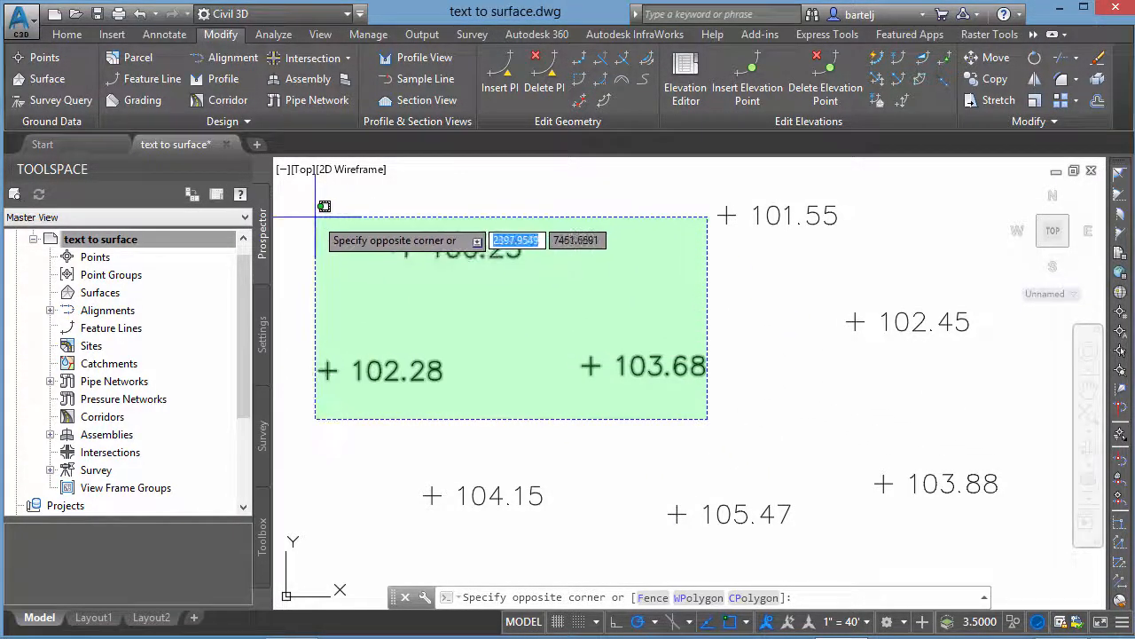
left_click(342, 237)
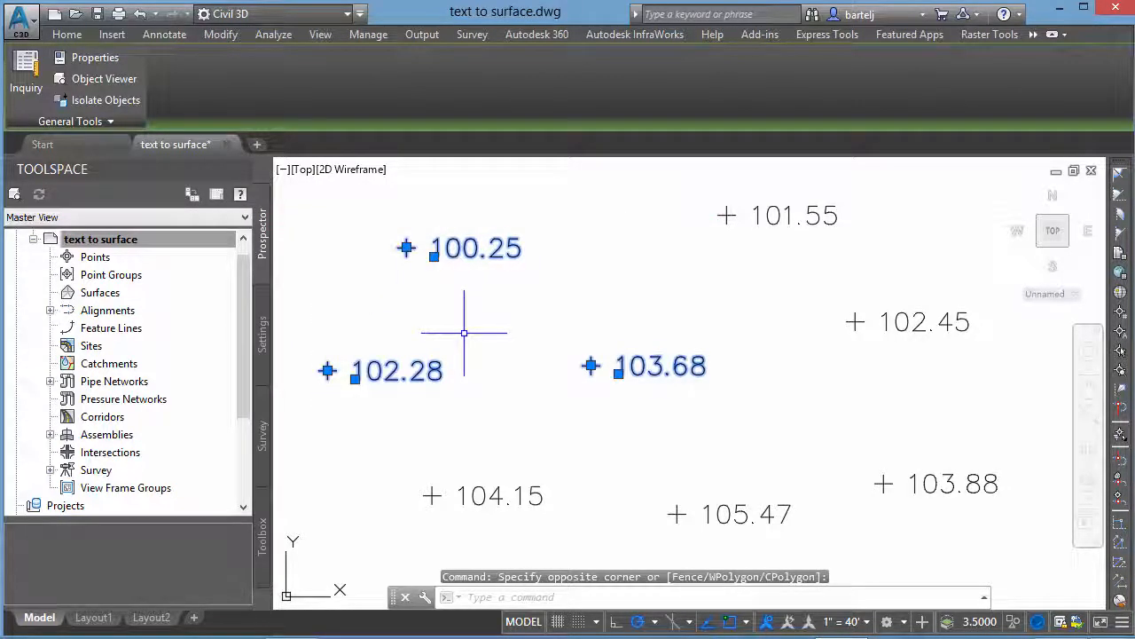
right_click(471, 260)
left_click(531, 394)
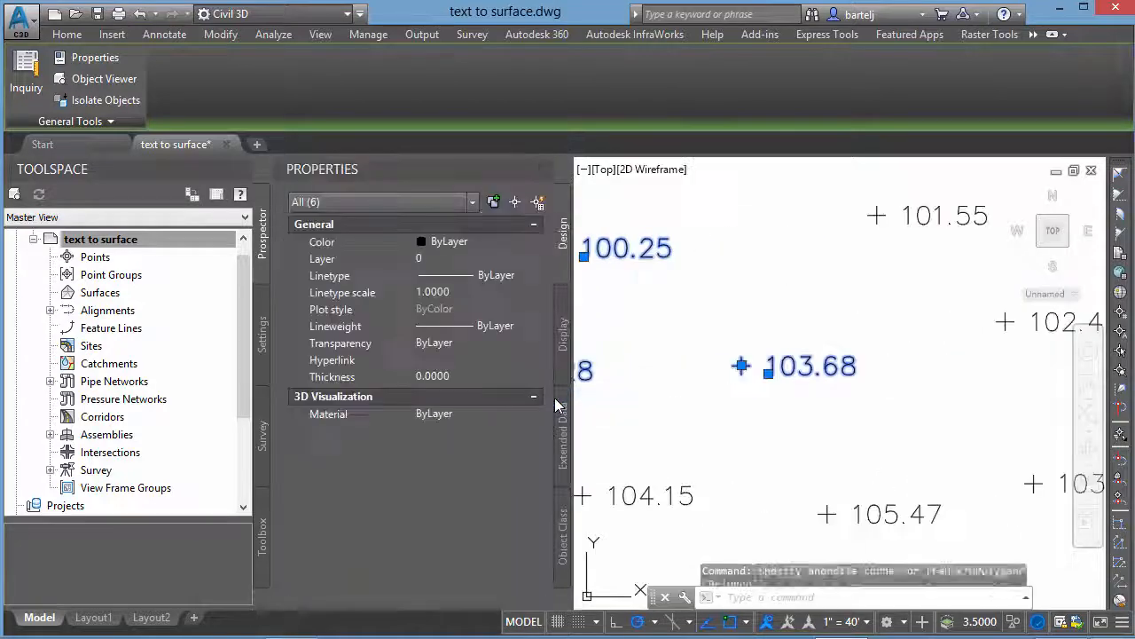
left_click(472, 202)
left_click(381, 239)
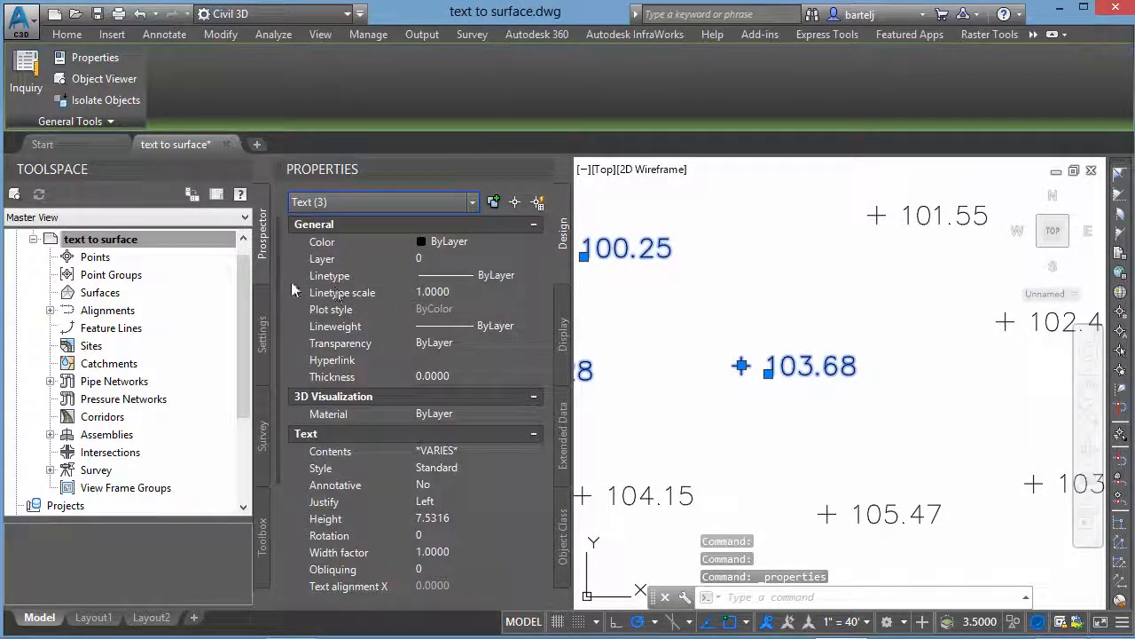
scroll(278, 292, "down", 3)
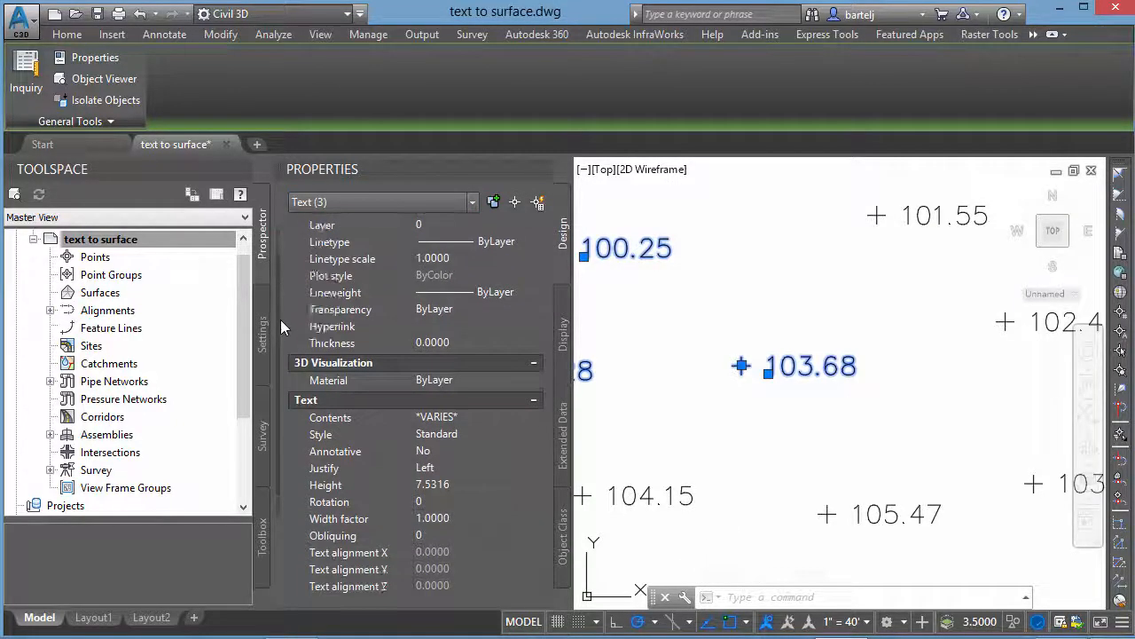
scroll(281, 413, "down", 1)
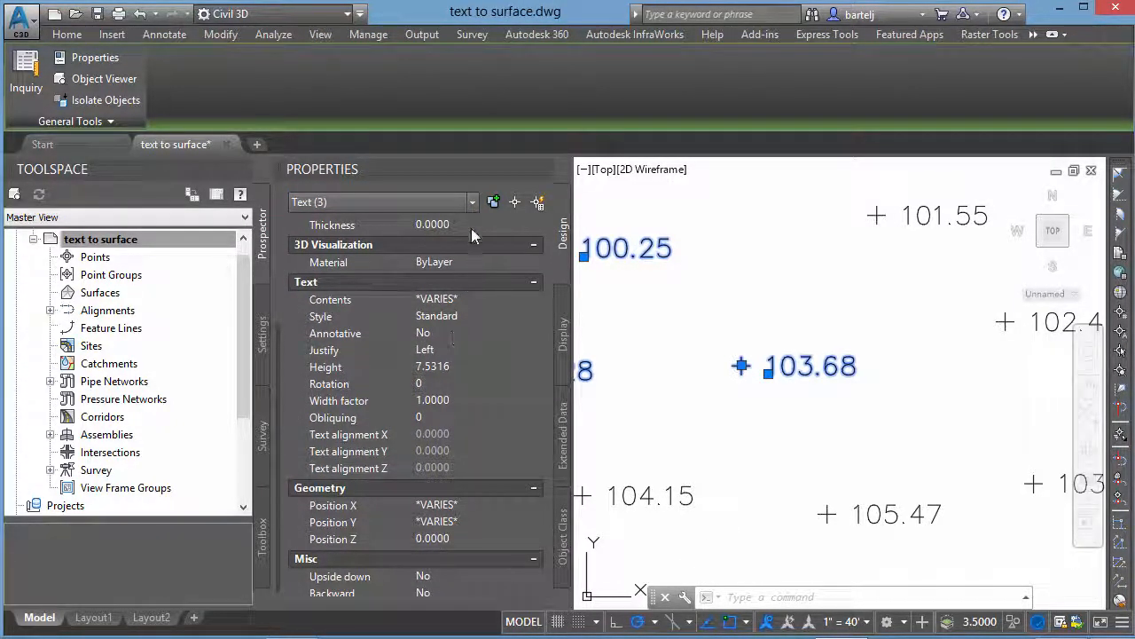
- Examine the geometry properties of the three selected points, then close the properties and clear the selection
left_click(471, 204)
left_click(360, 258)
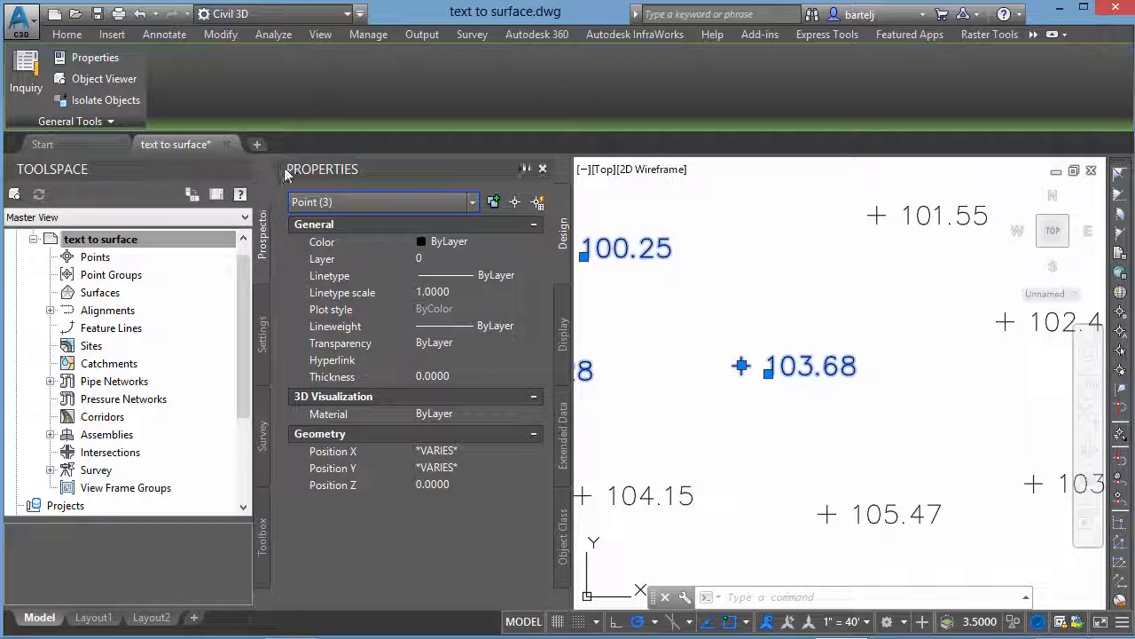
left_click(542, 168)
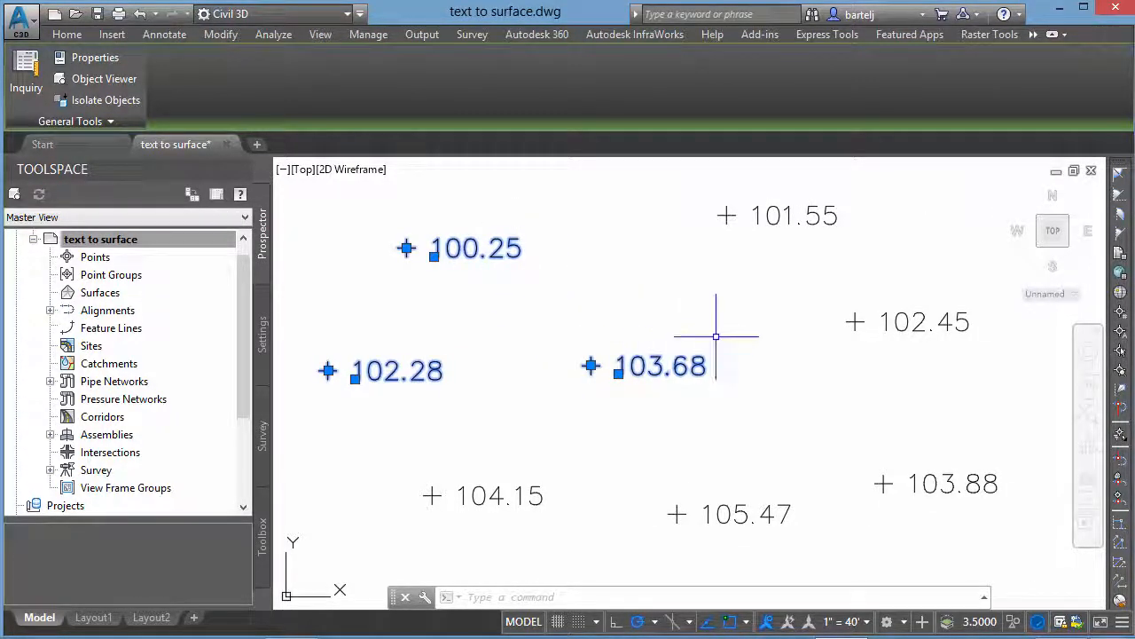
key("Escape")
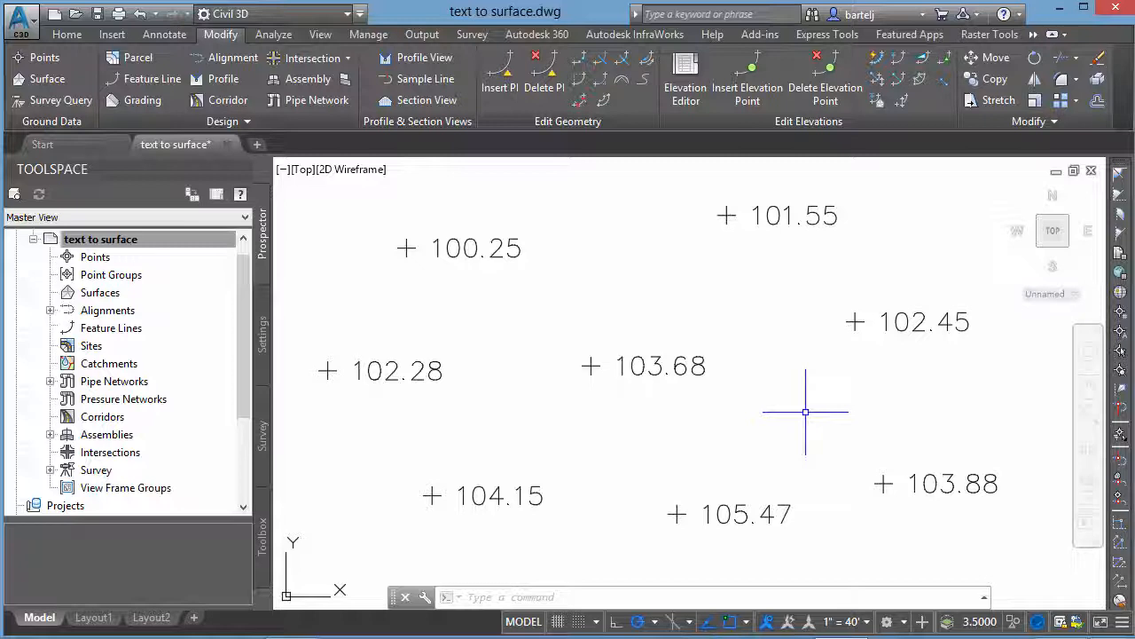
- Start creating a TIN surface and name it Existing Ground
left_click(46, 79)
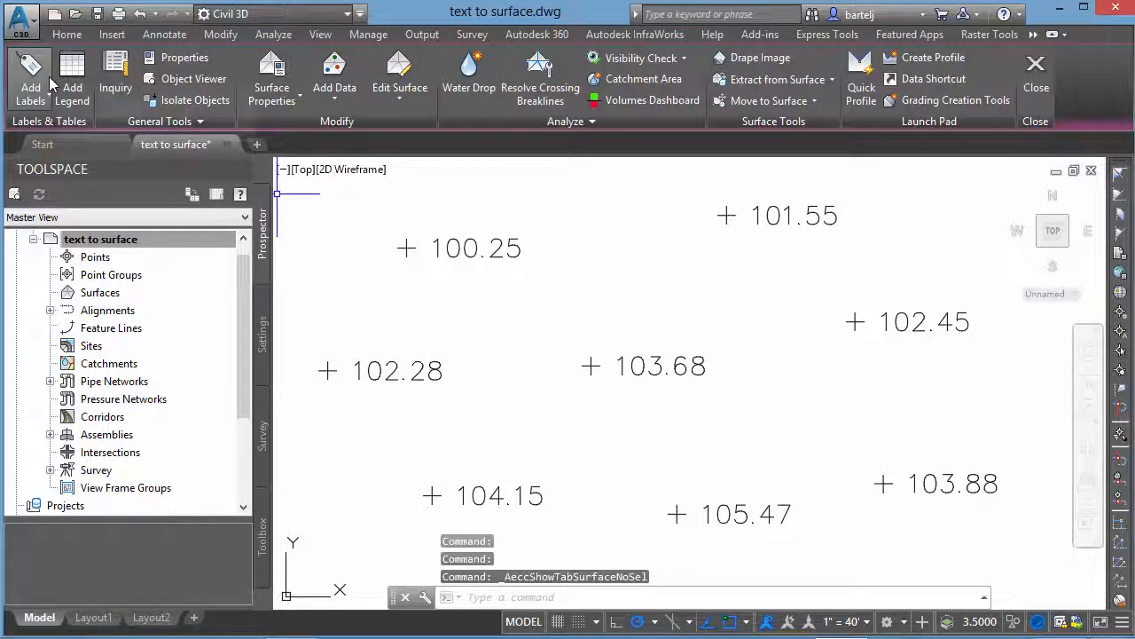
left_click(71, 35)
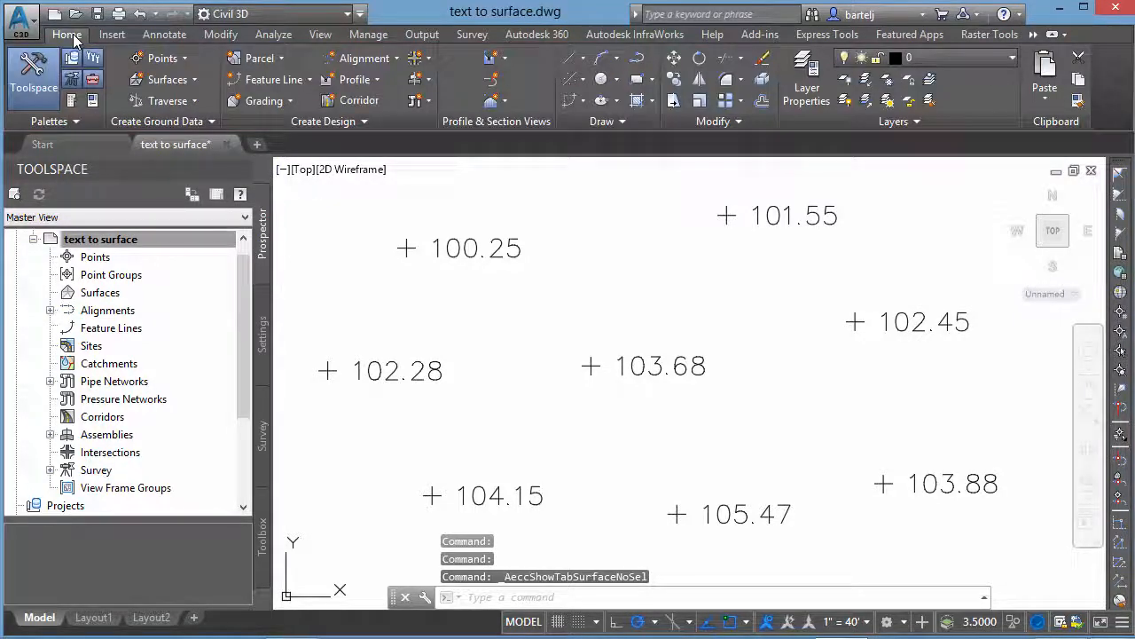
left_click(169, 79)
left_click(180, 107)
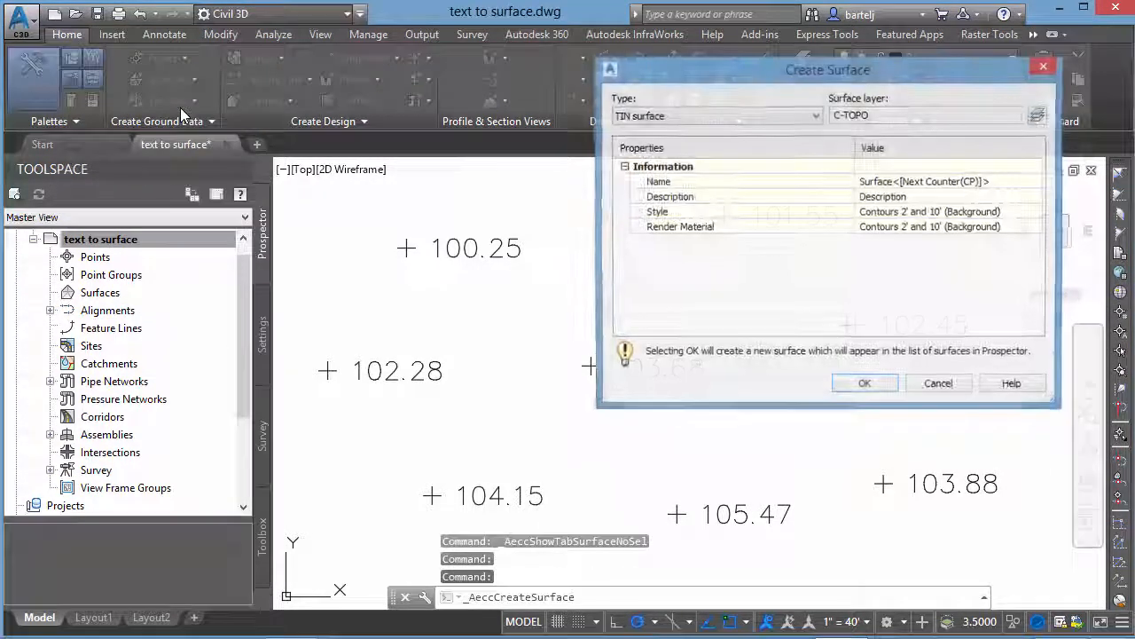
left_click(1006, 182)
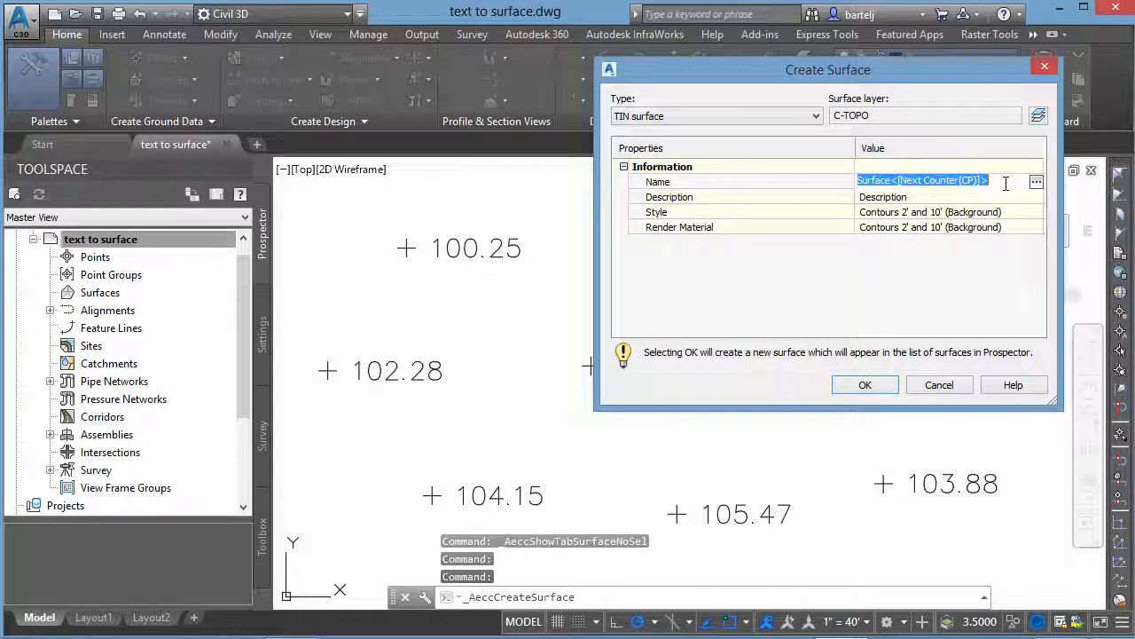
type("Exis")
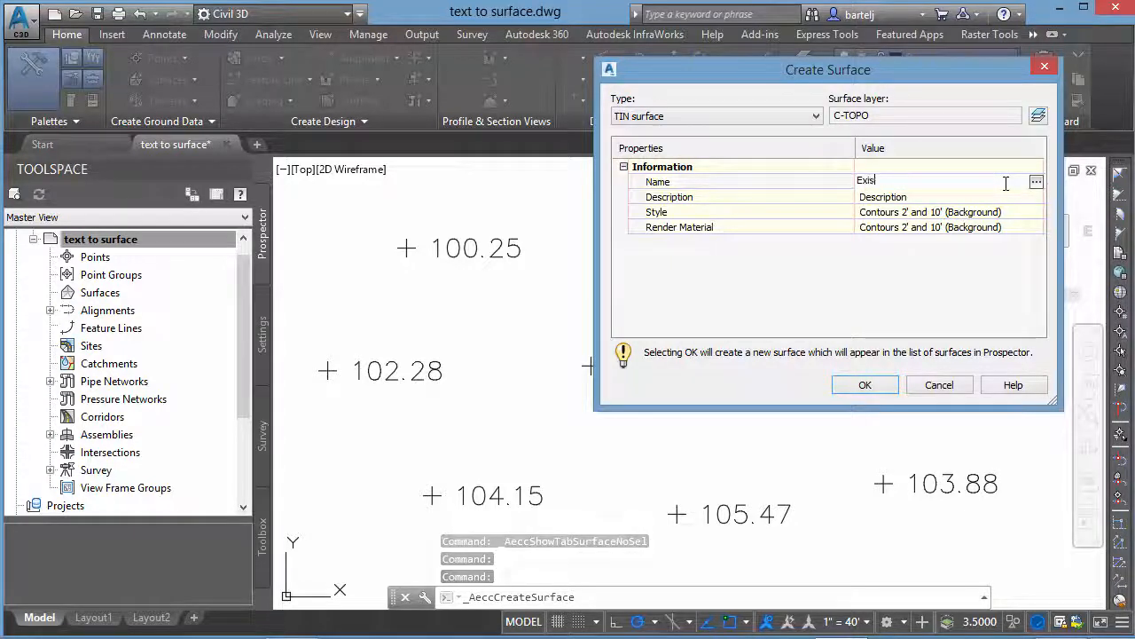
type("ting Ground")
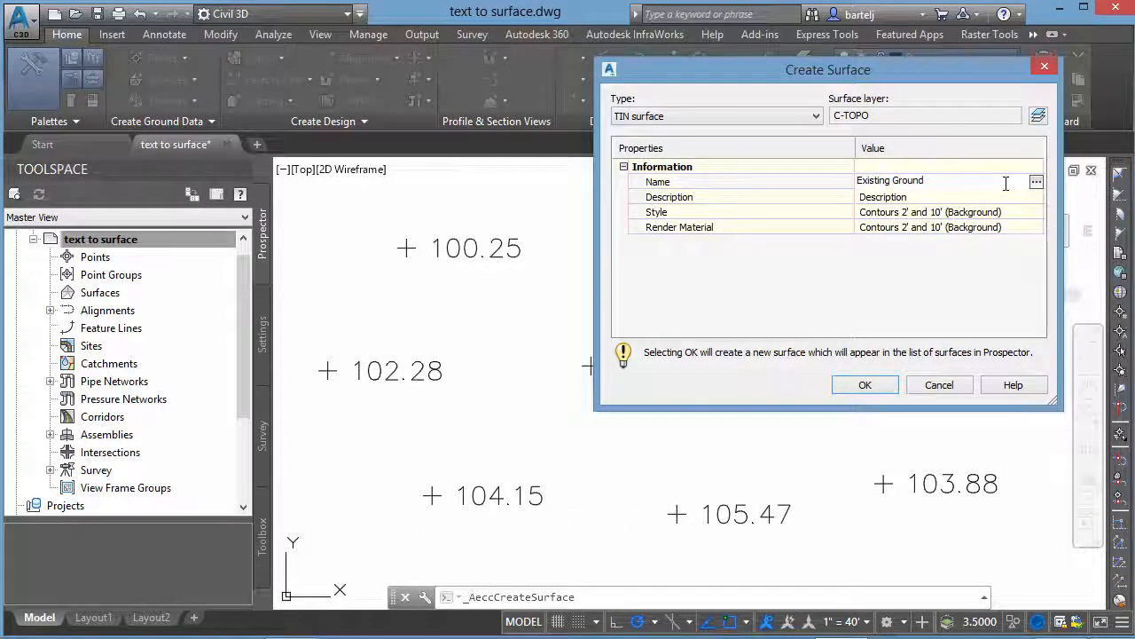
- Set the surface style to Contours 1' and 5' (Background) and create the surface
left_click(1020, 212)
left_click(1036, 212)
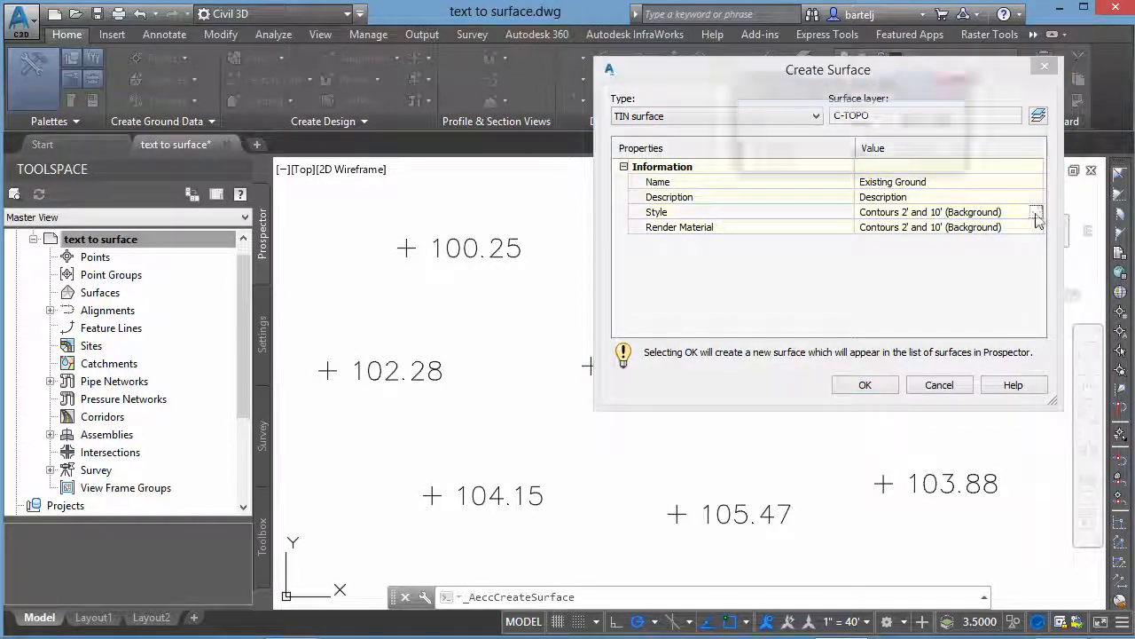
left_click(887, 124)
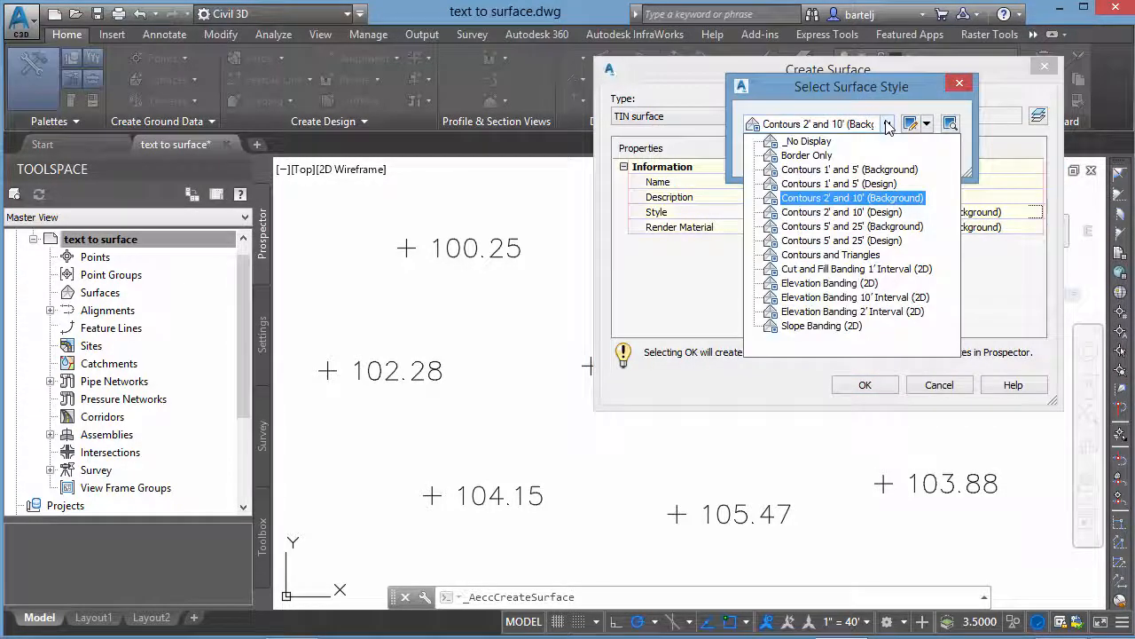
left_click(816, 172)
left_click(795, 159)
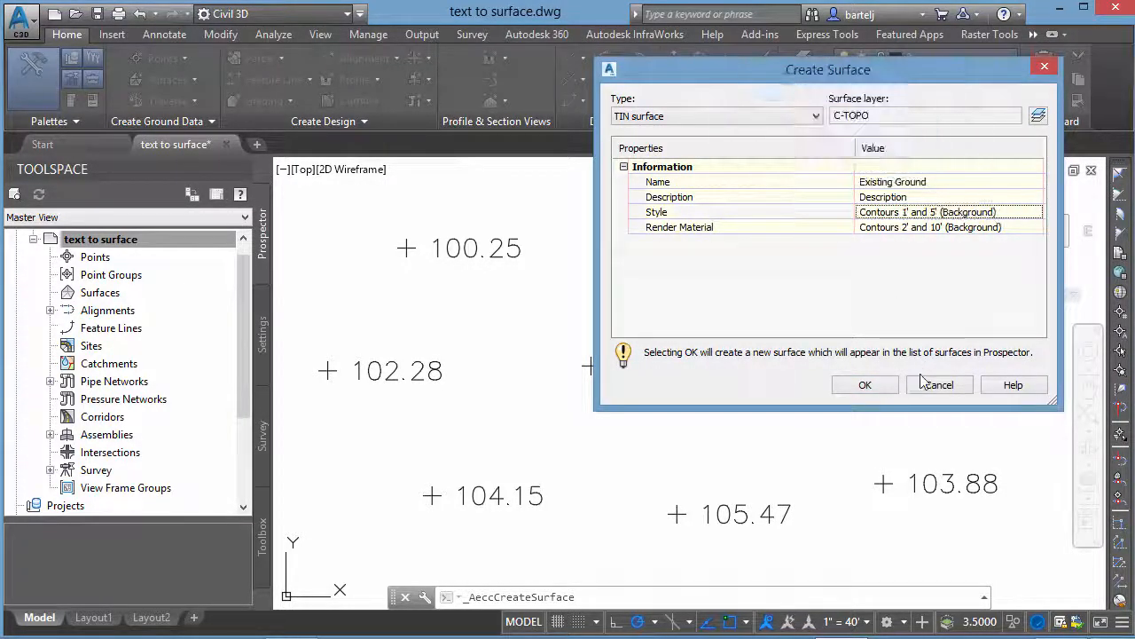
left_click(869, 385)
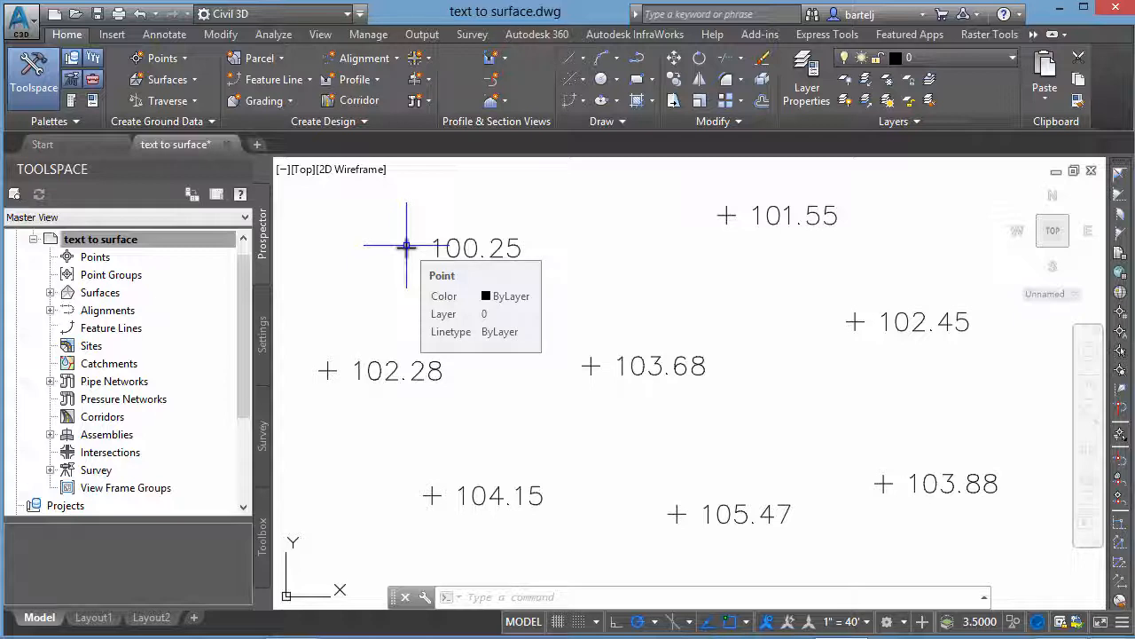
- Select all elevation texts similar to 100.25 and move them from that text's insertion point to the node of its adjacent point
left_click(473, 248)
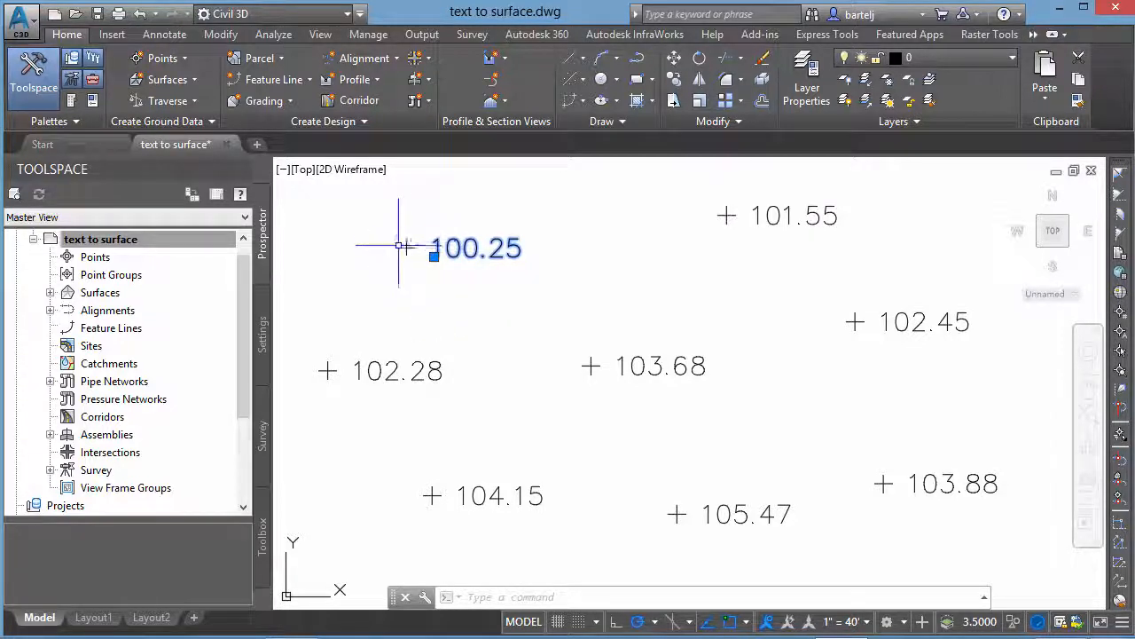
key("Escape")
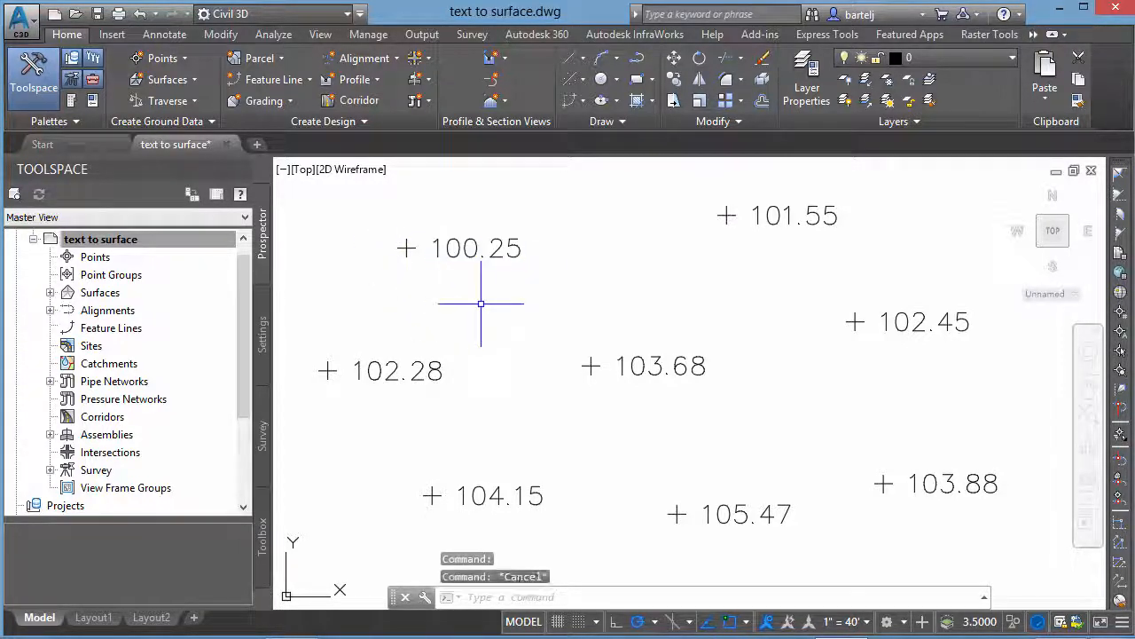
left_click(495, 248)
right_click(497, 248)
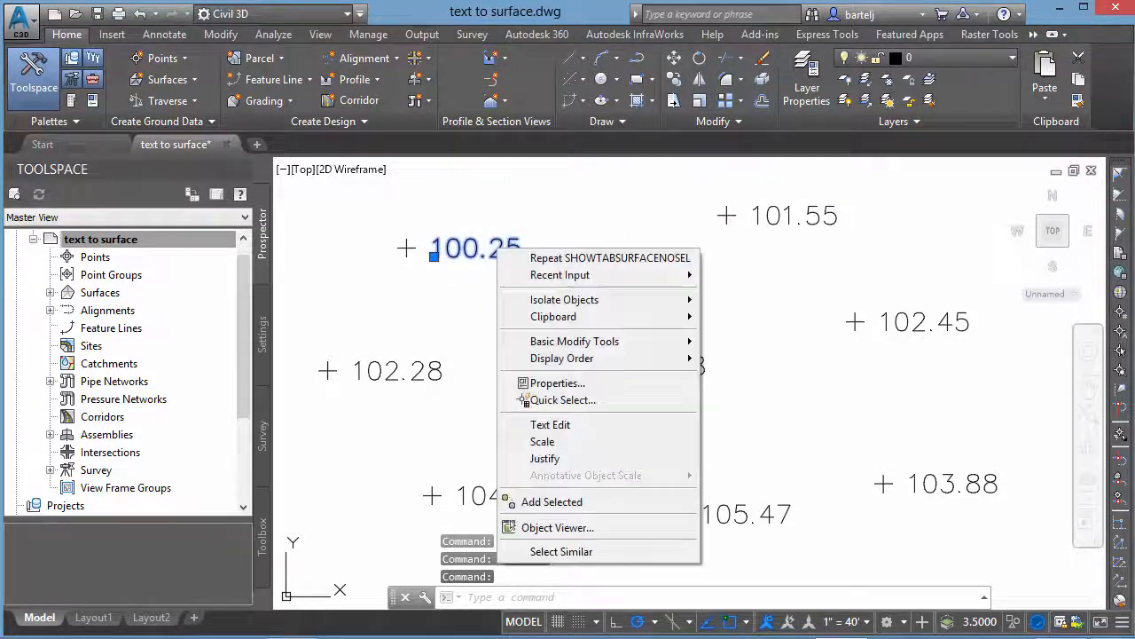
left_click(573, 551)
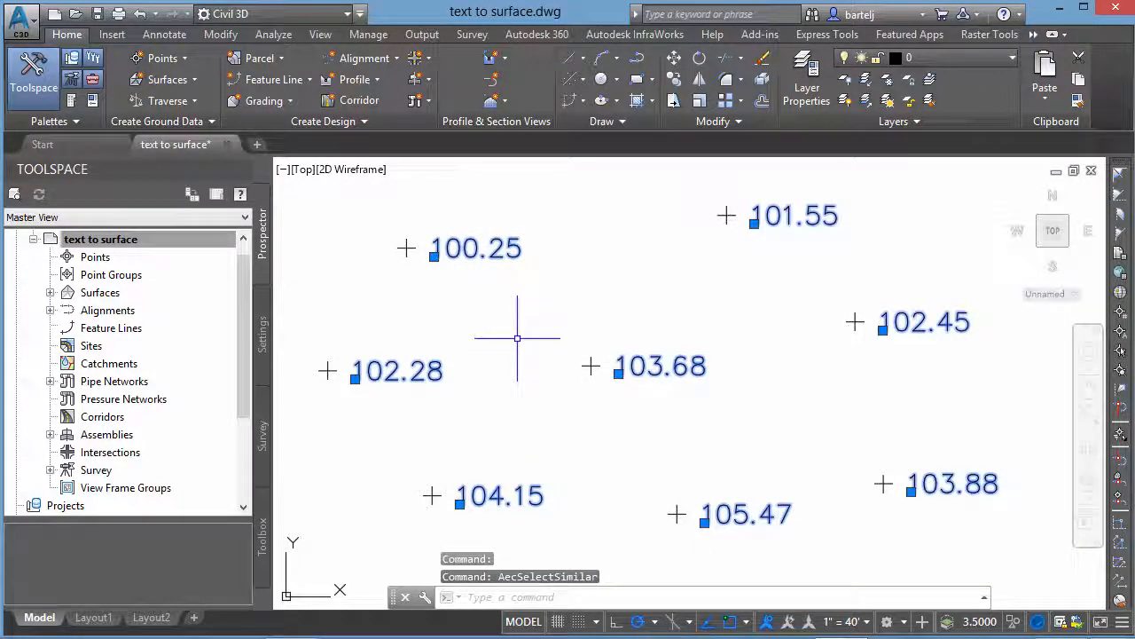
type("M")
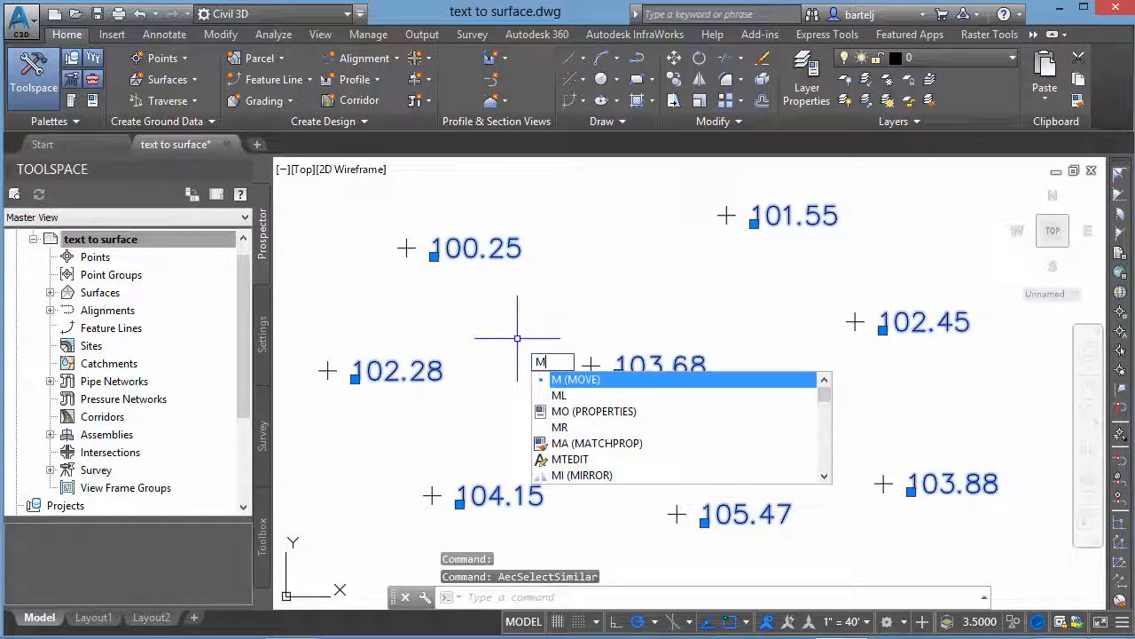
key("Return")
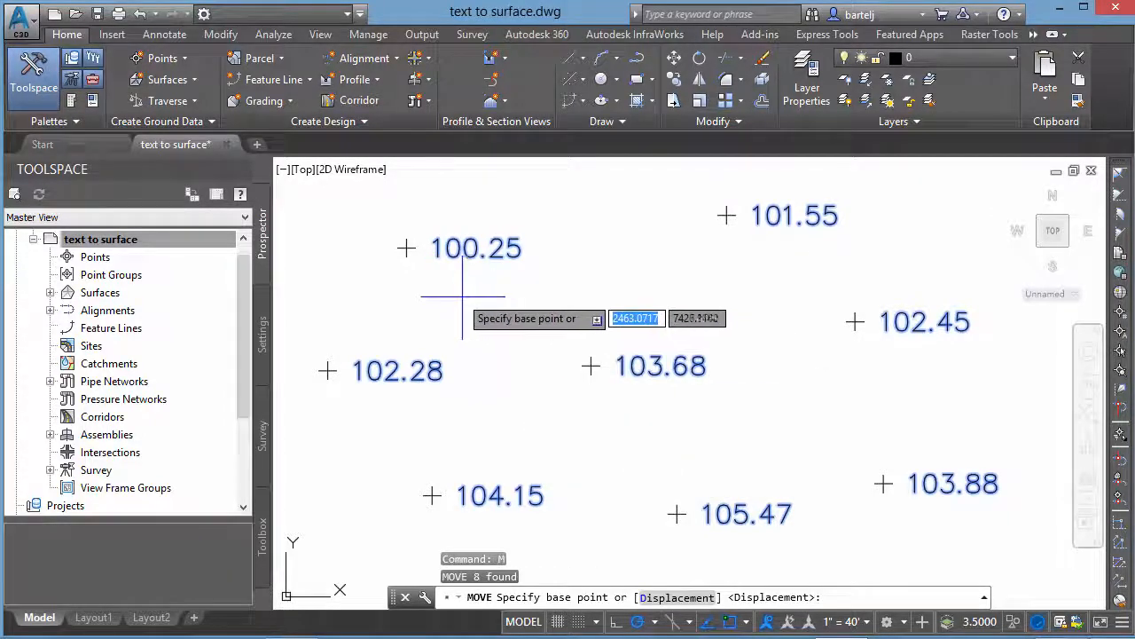
right_click(454, 317, "shift")
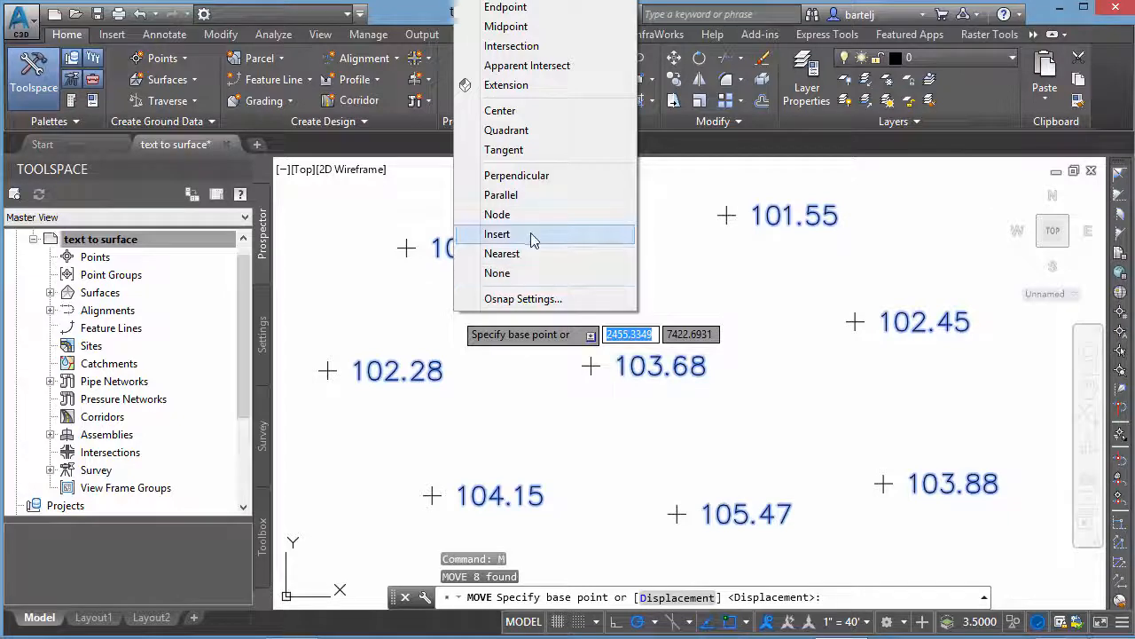
left_click(497, 234)
left_click(471, 249)
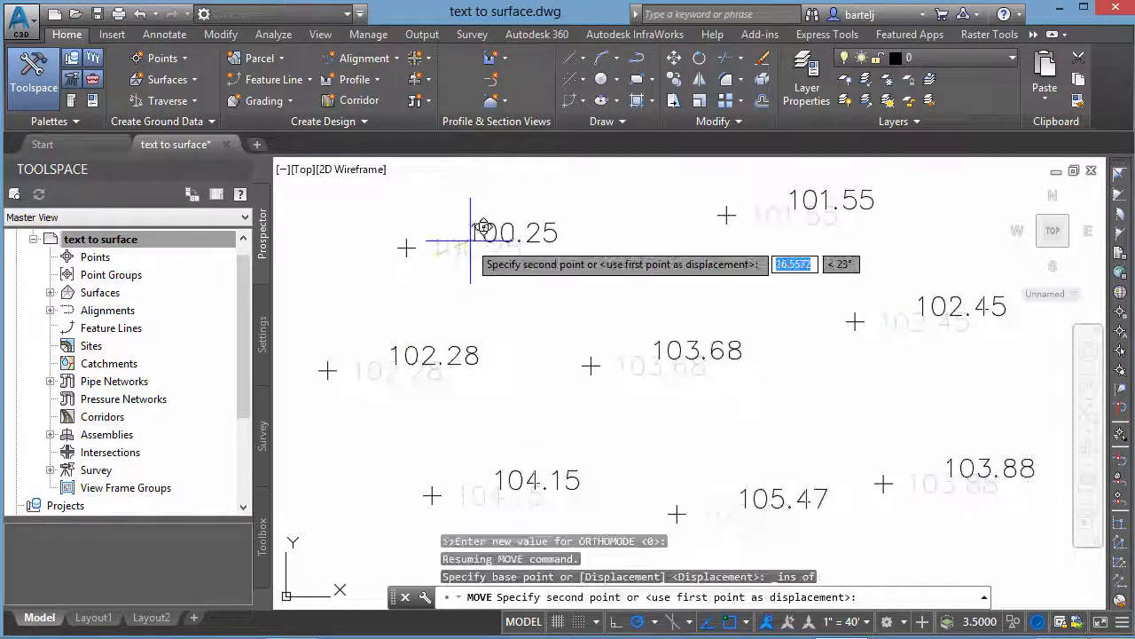
right_click(420, 237, "shift")
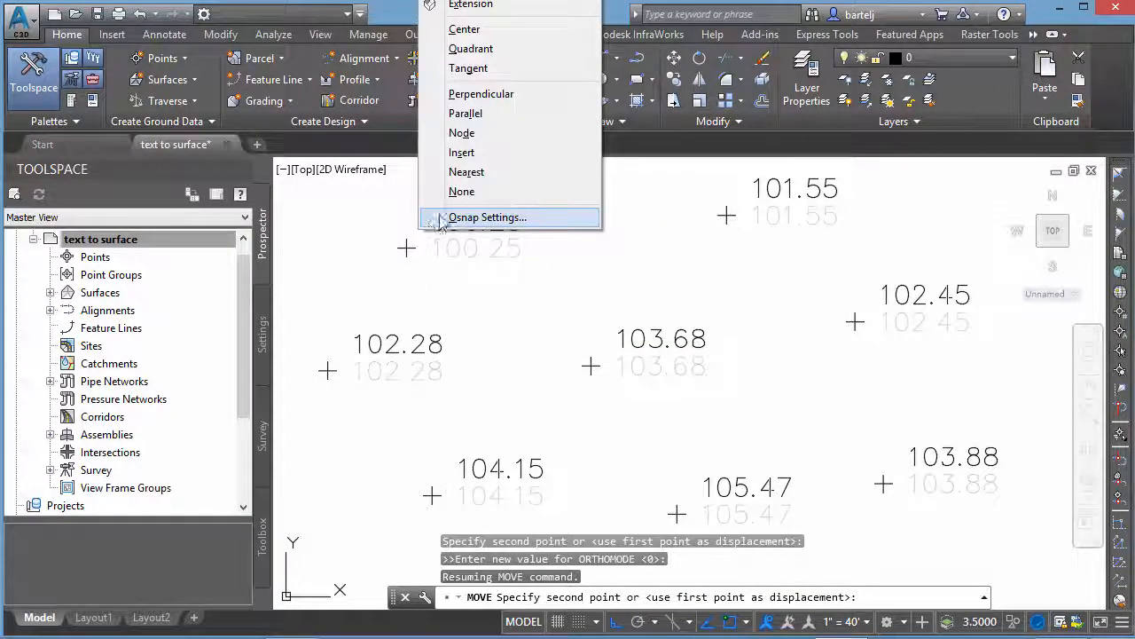
left_click(493, 135)
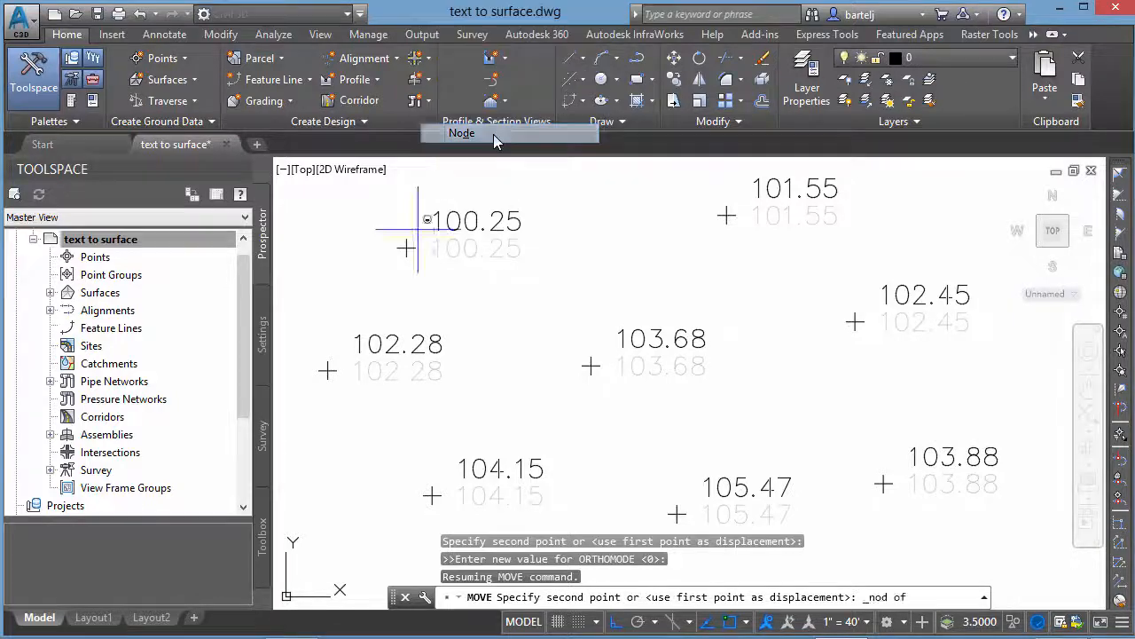
left_click(406, 248)
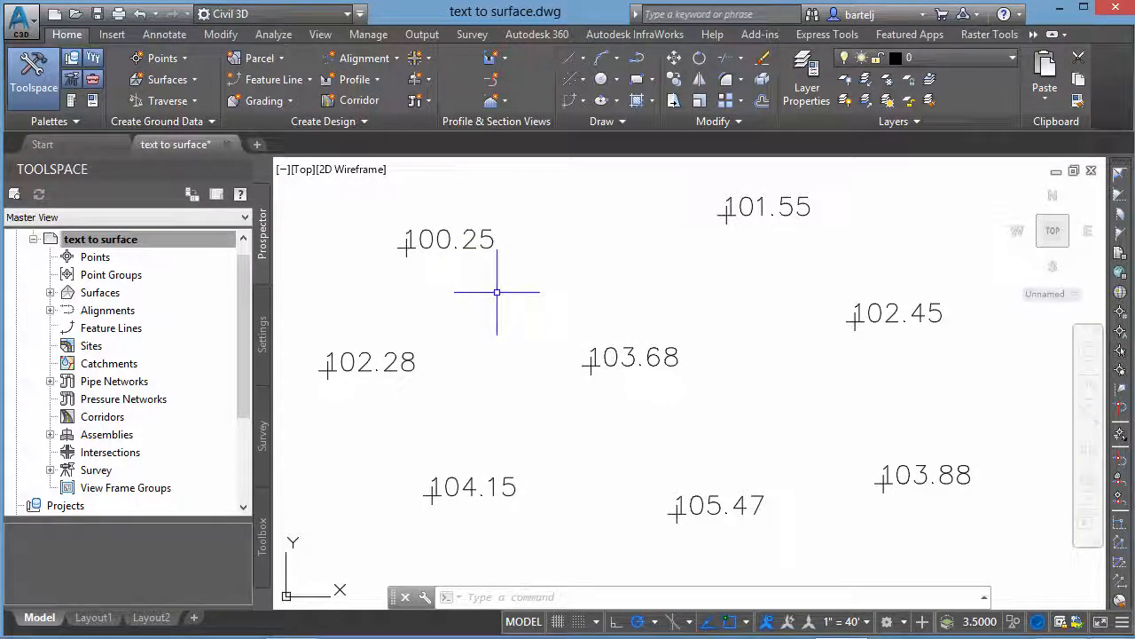
- Run the surface tool Move Text to Elevation on all of the elevation texts in the drawing
left_click(221, 36)
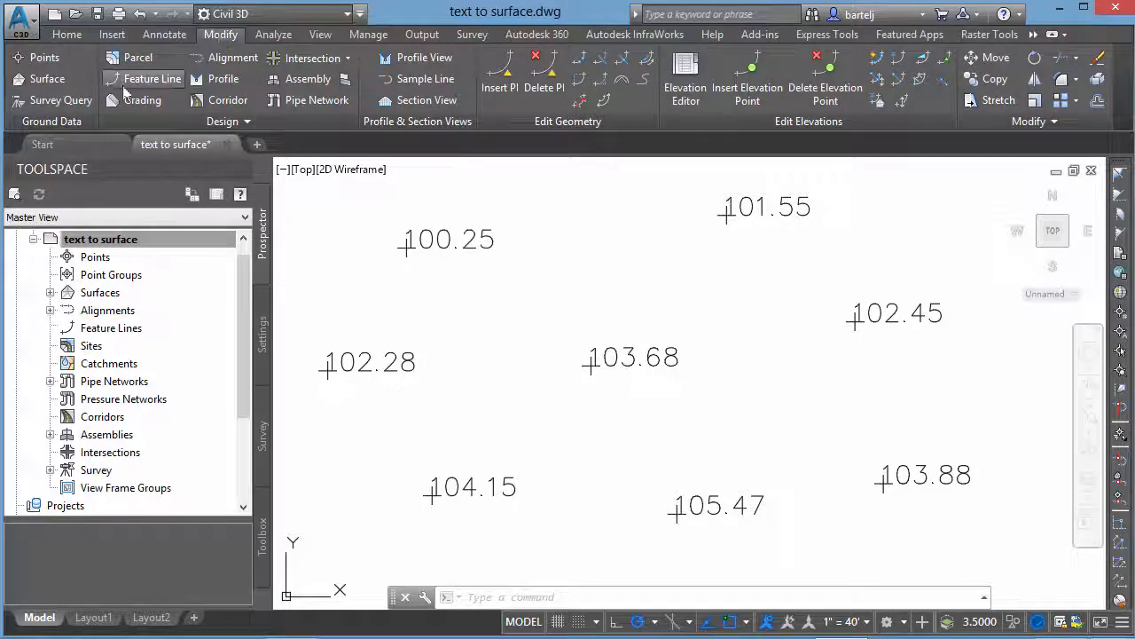
left_click(64, 84)
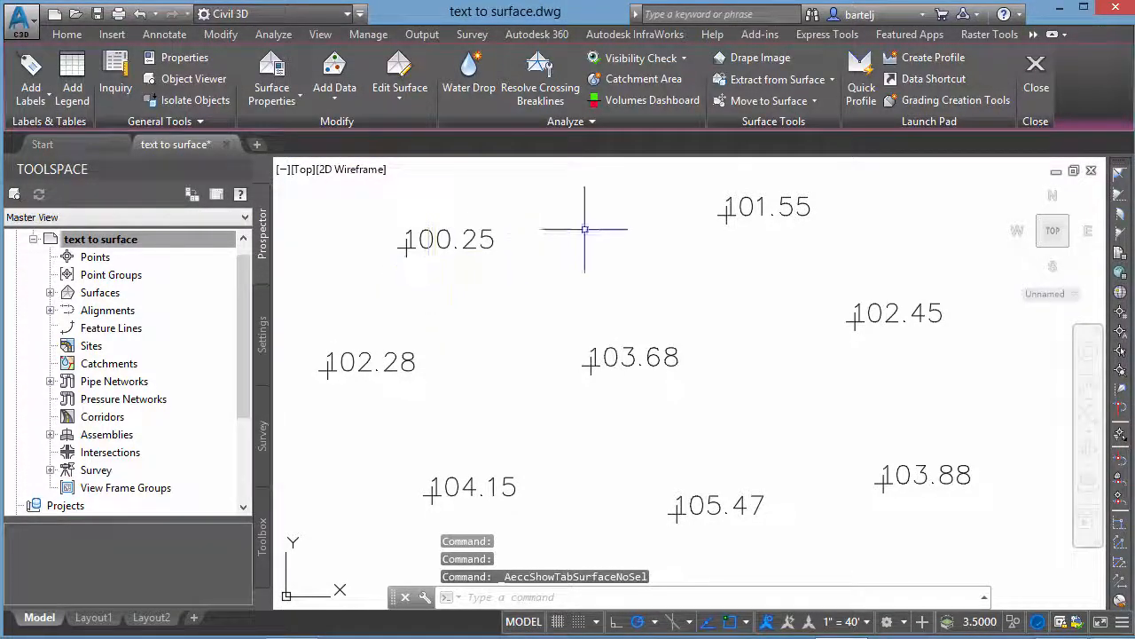
left_click(813, 100)
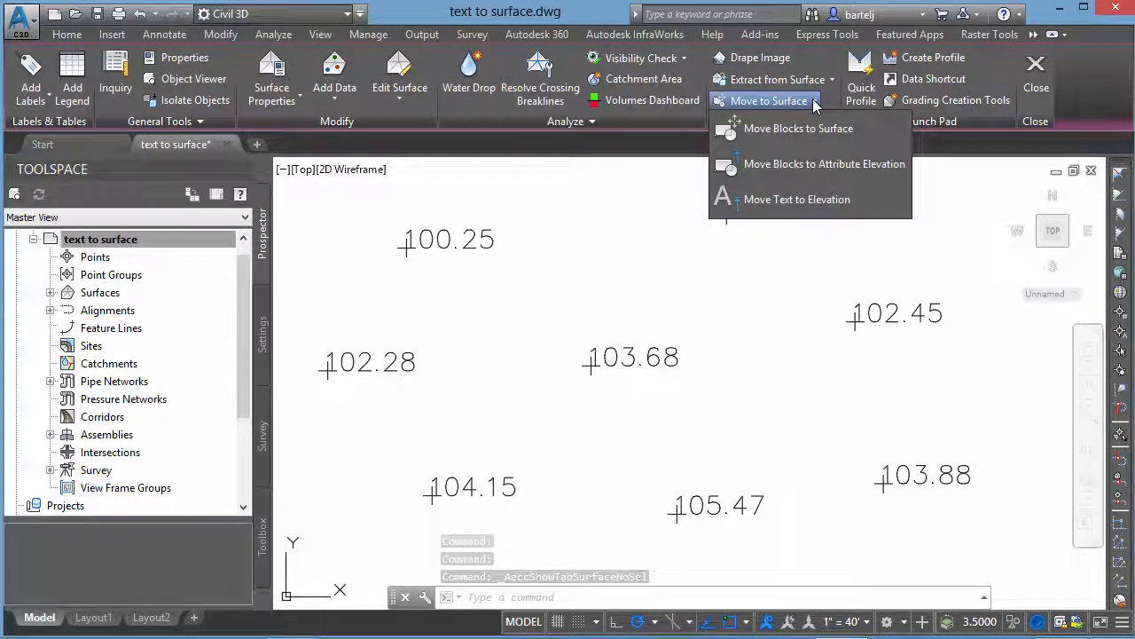
left_click(813, 200)
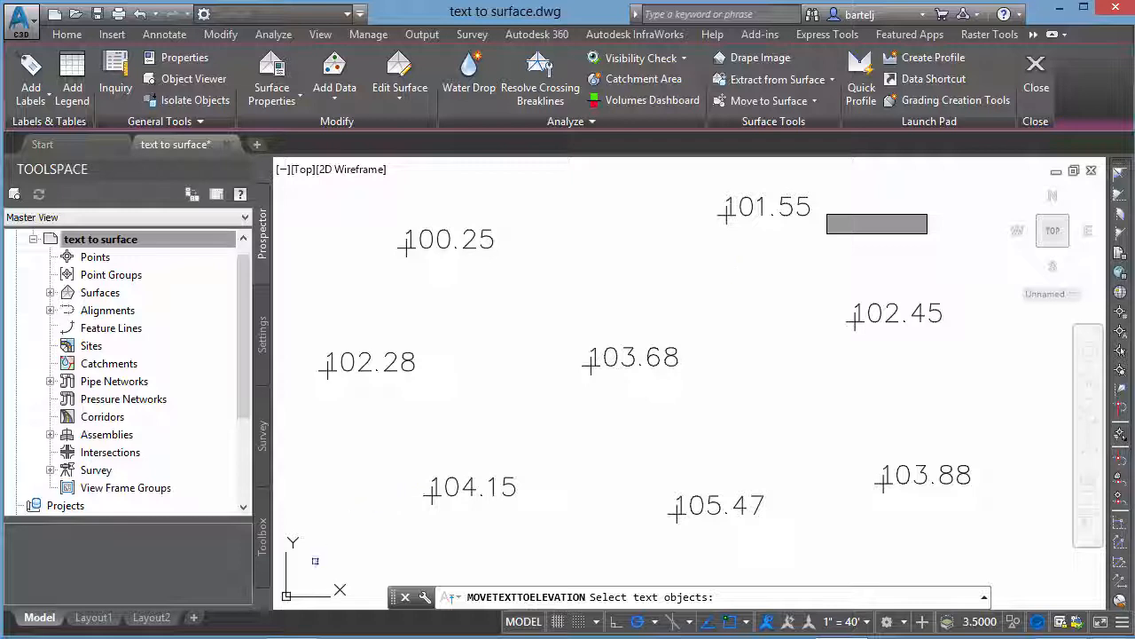
left_click(312, 572)
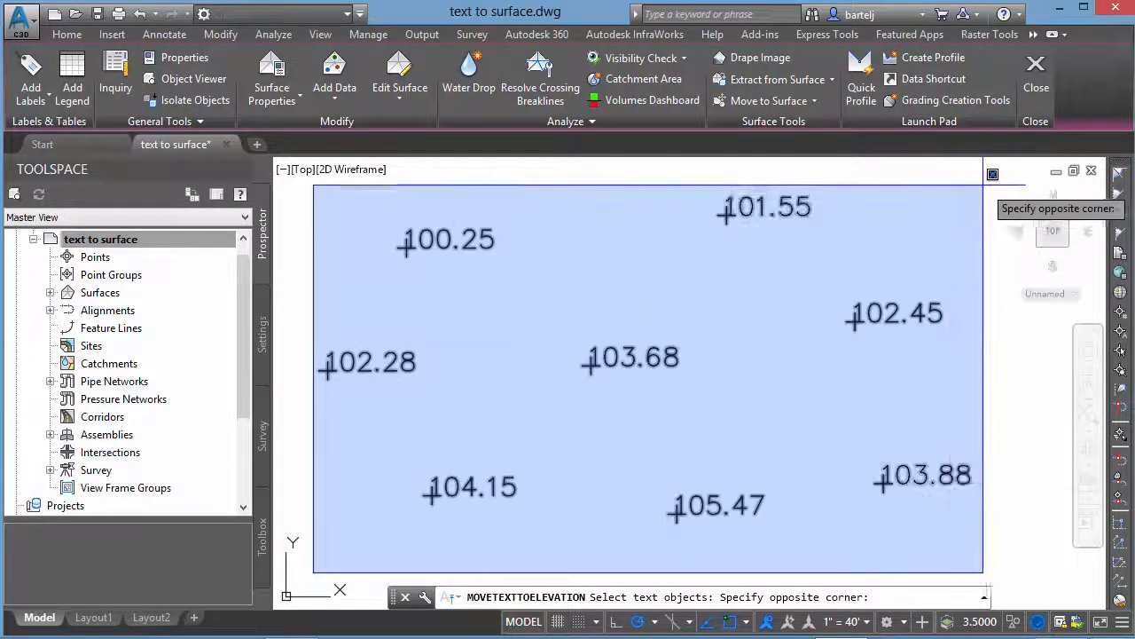
left_click(993, 174)
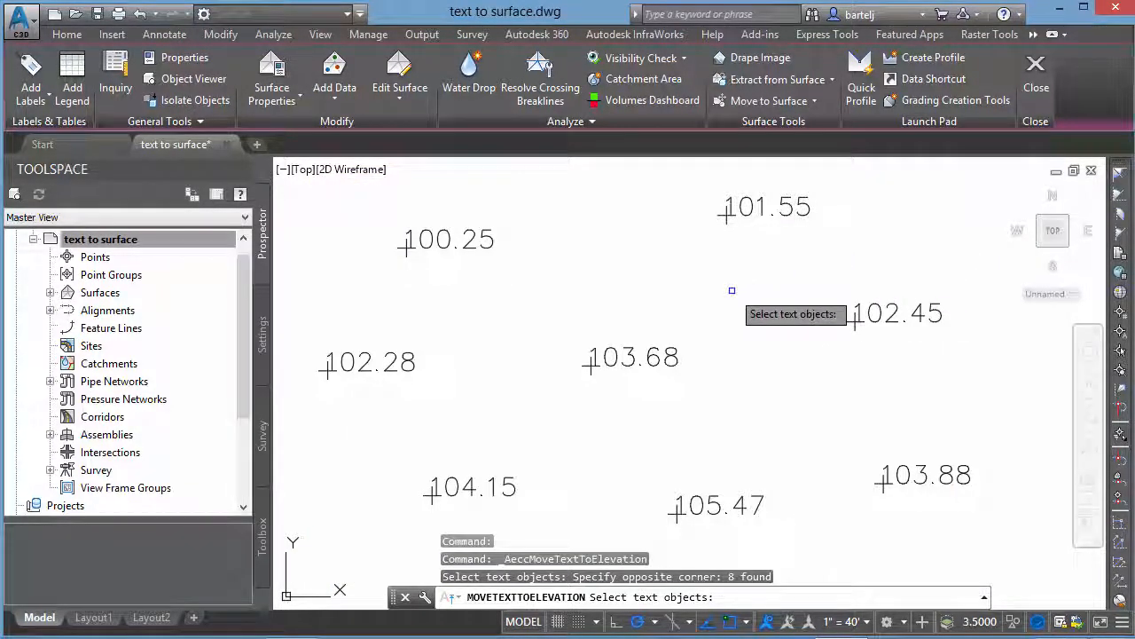
key("Return")
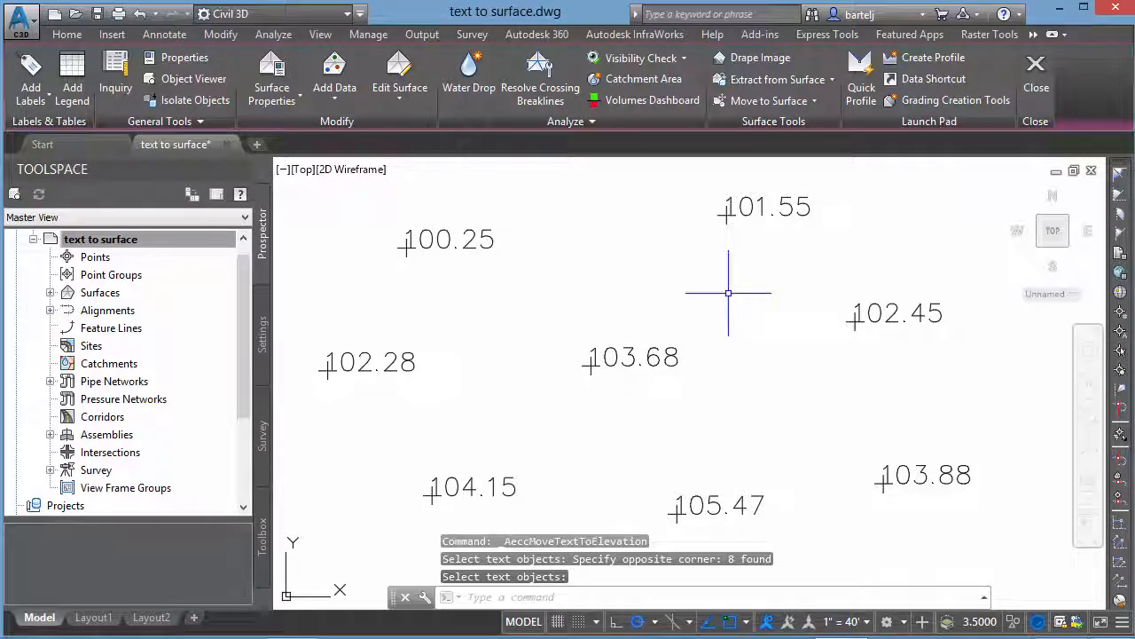
- Examine the geometry properties of the 103.68 text, including its Position Z, and close the properties
left_click(680, 325)
left_click(648, 372)
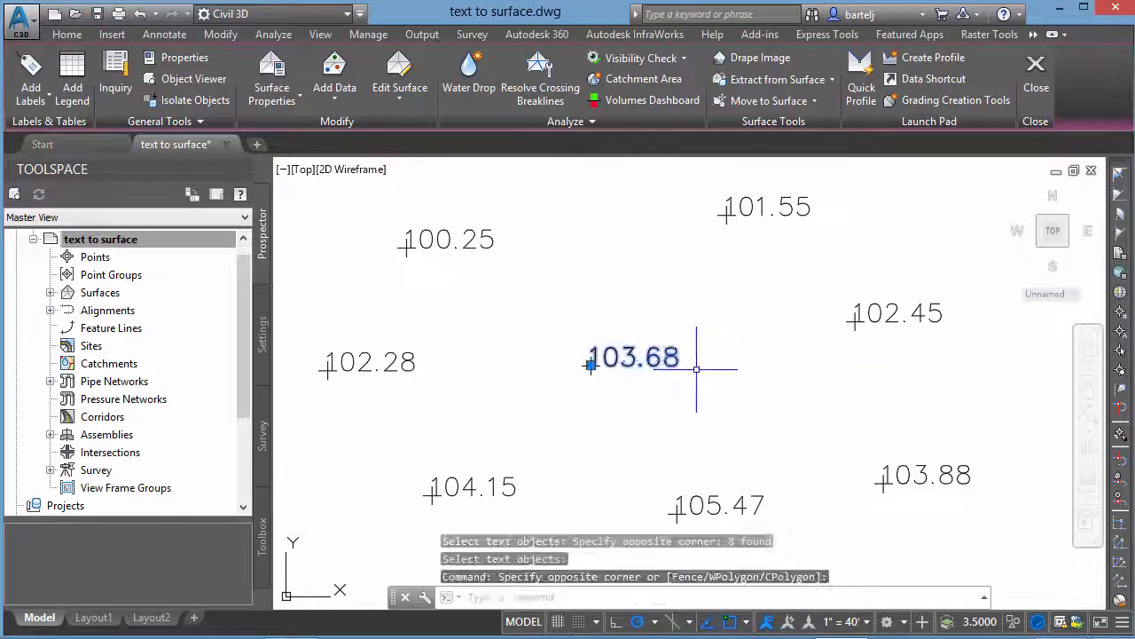
right_click(637, 308)
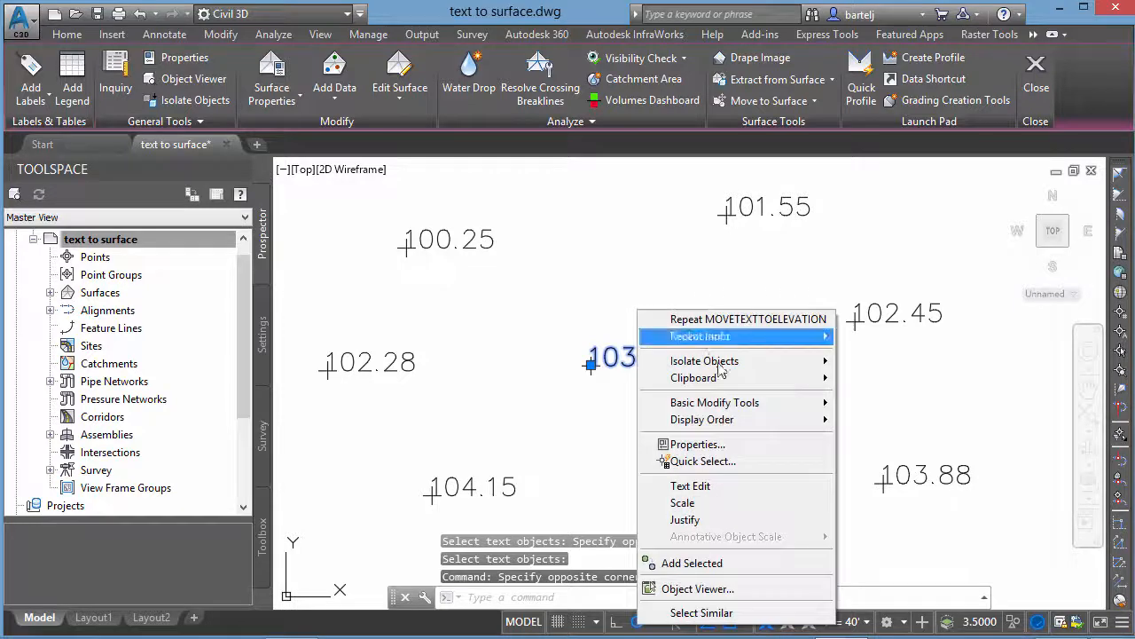
left_click(746, 454)
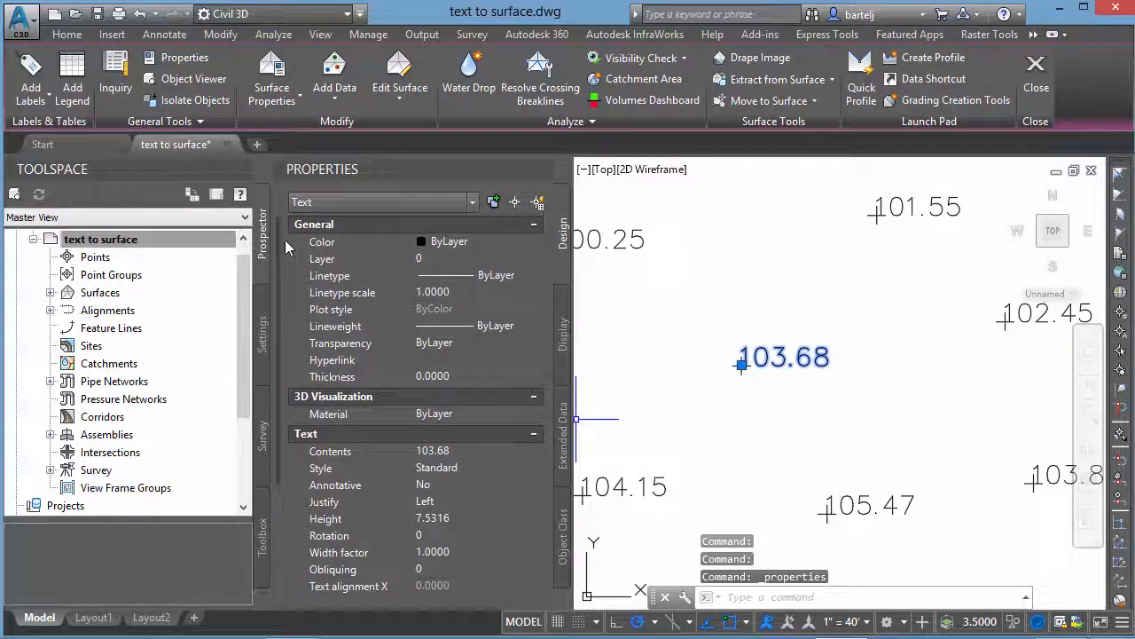
scroll(286, 376, "down", 3)
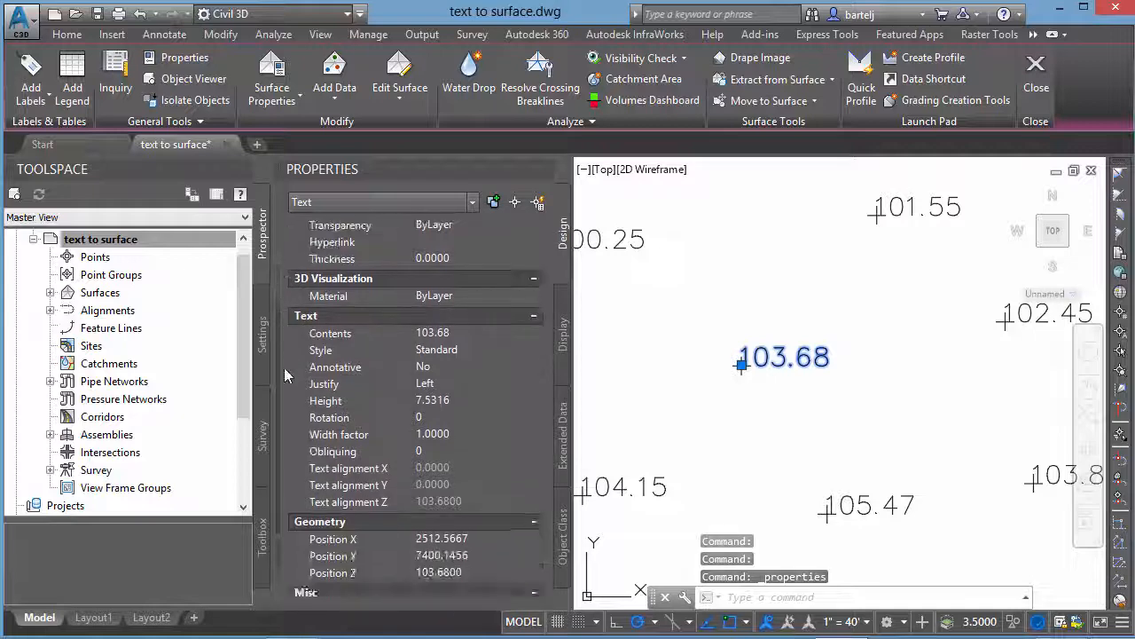
scroll(285, 378, "down", 1)
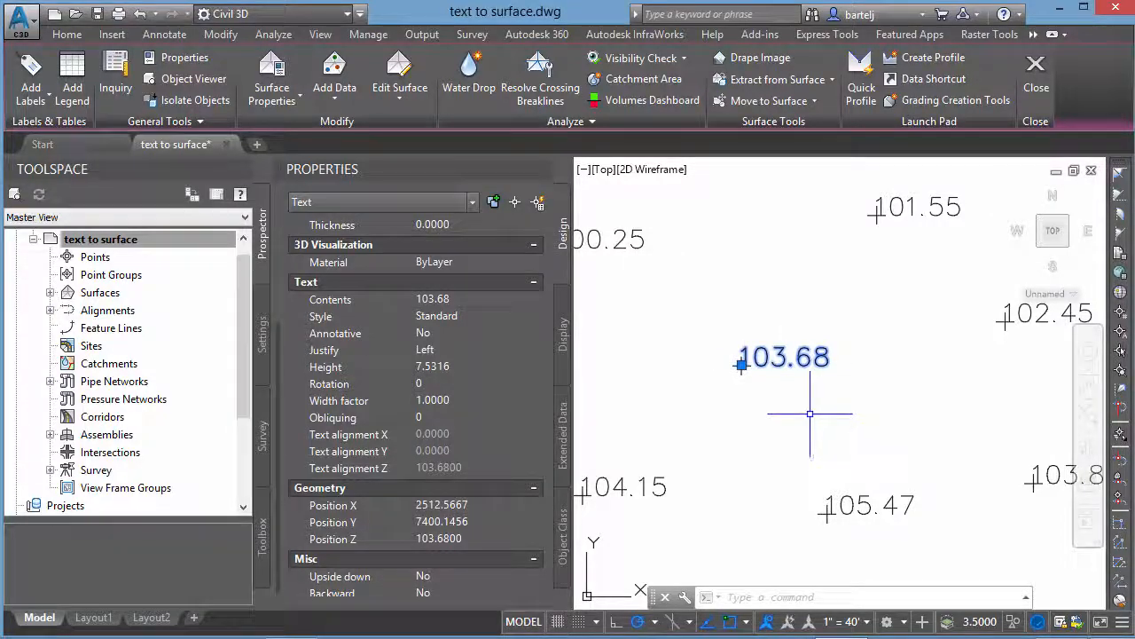
left_click(544, 170)
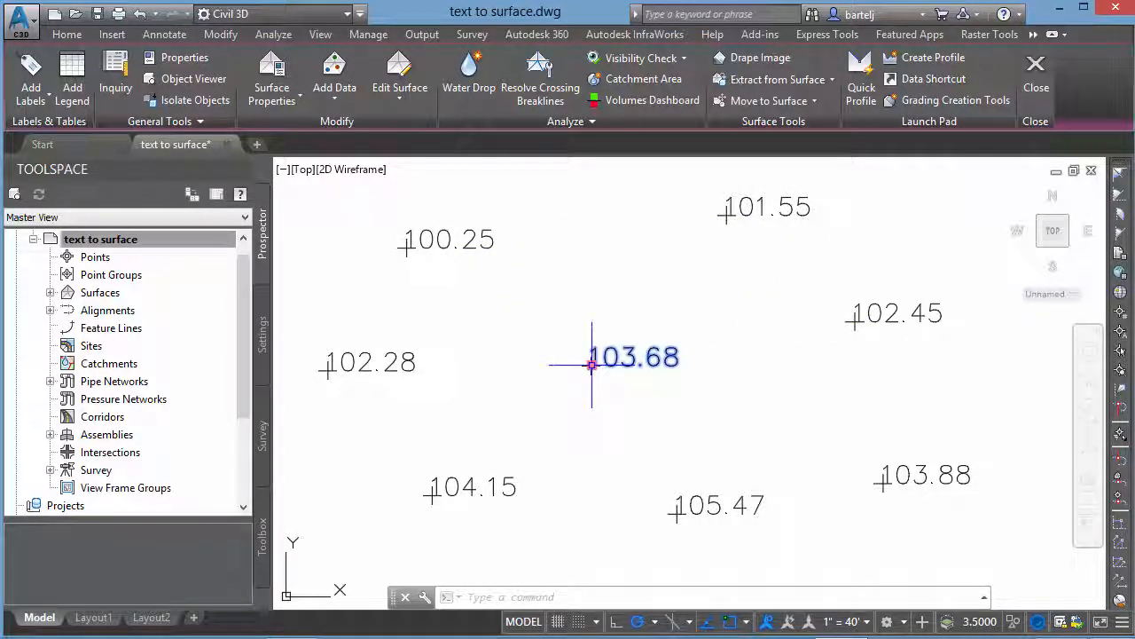
- Add all elevation texts to the Existing Ground surface as drawing objects, using the object type Text
left_click(334, 101)
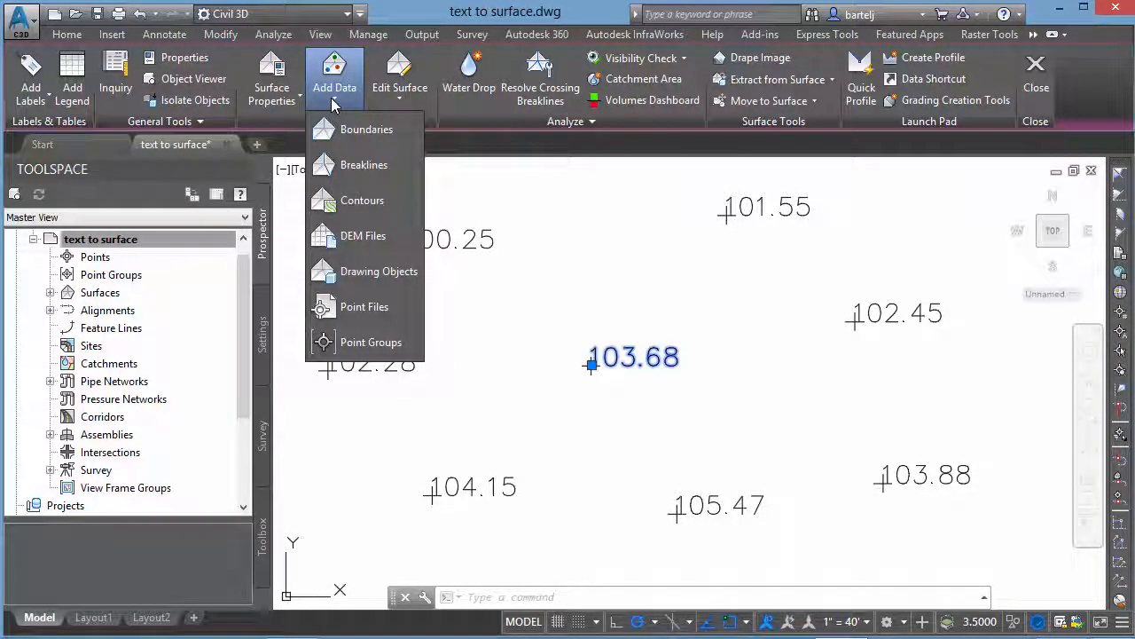
left_click(379, 270)
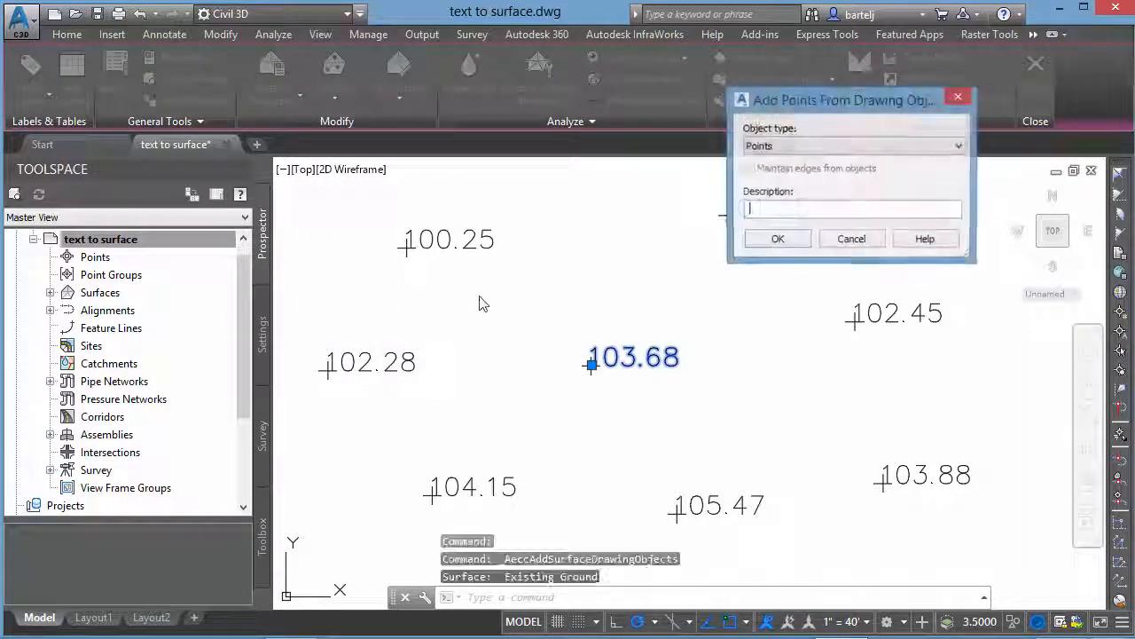
left_click(957, 146)
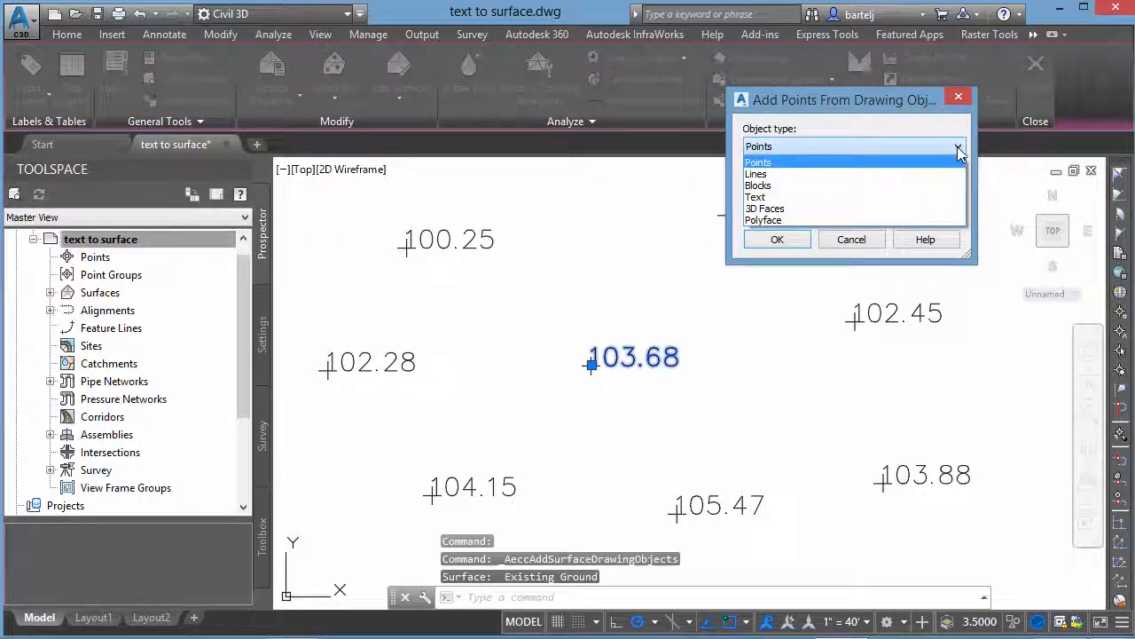
left_click(856, 197)
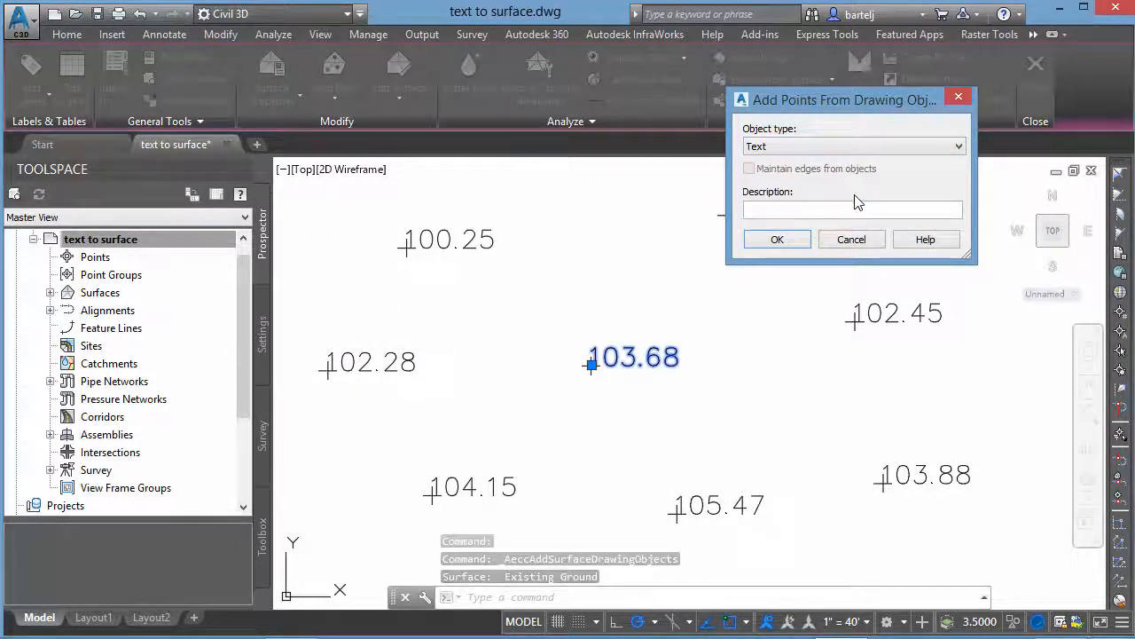
left_click(777, 240)
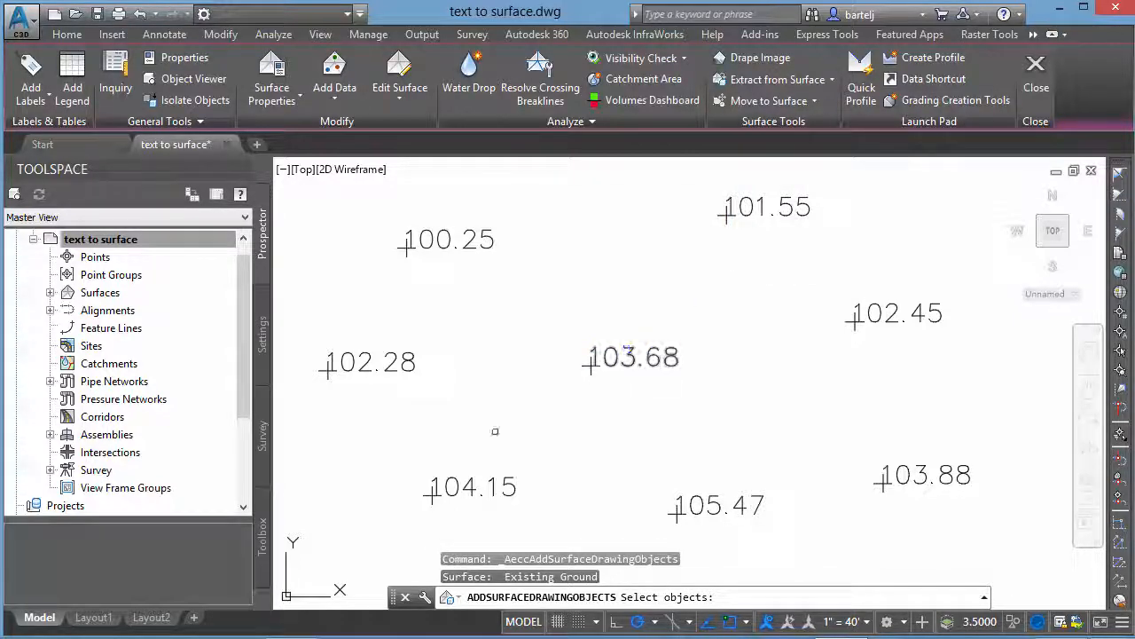
left_click(309, 572)
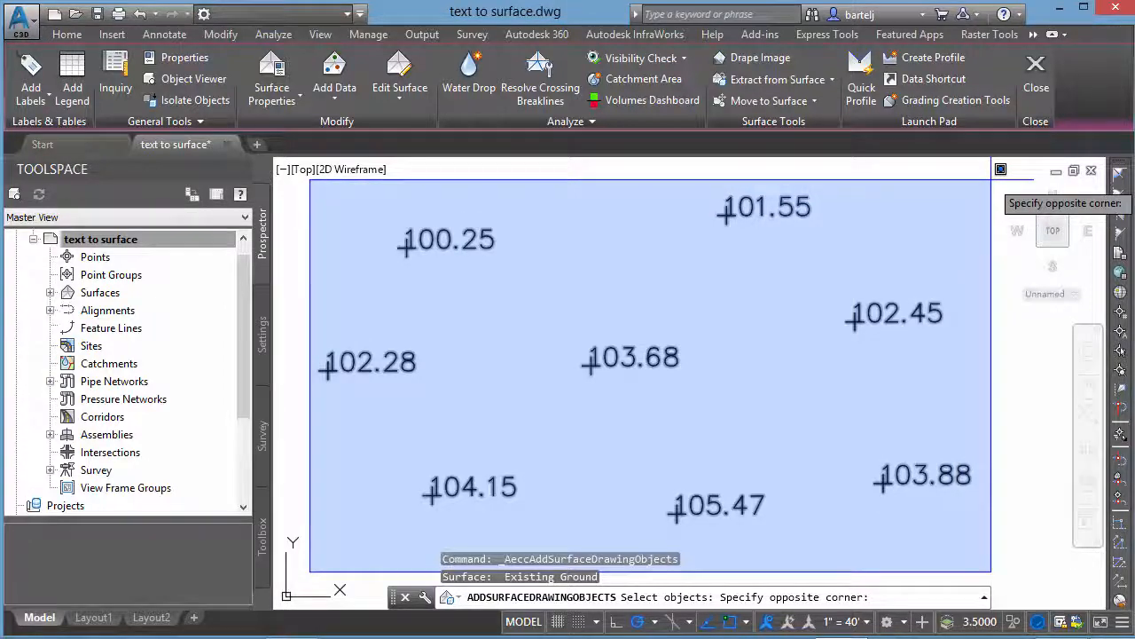
left_click(989, 182)
key("Return")
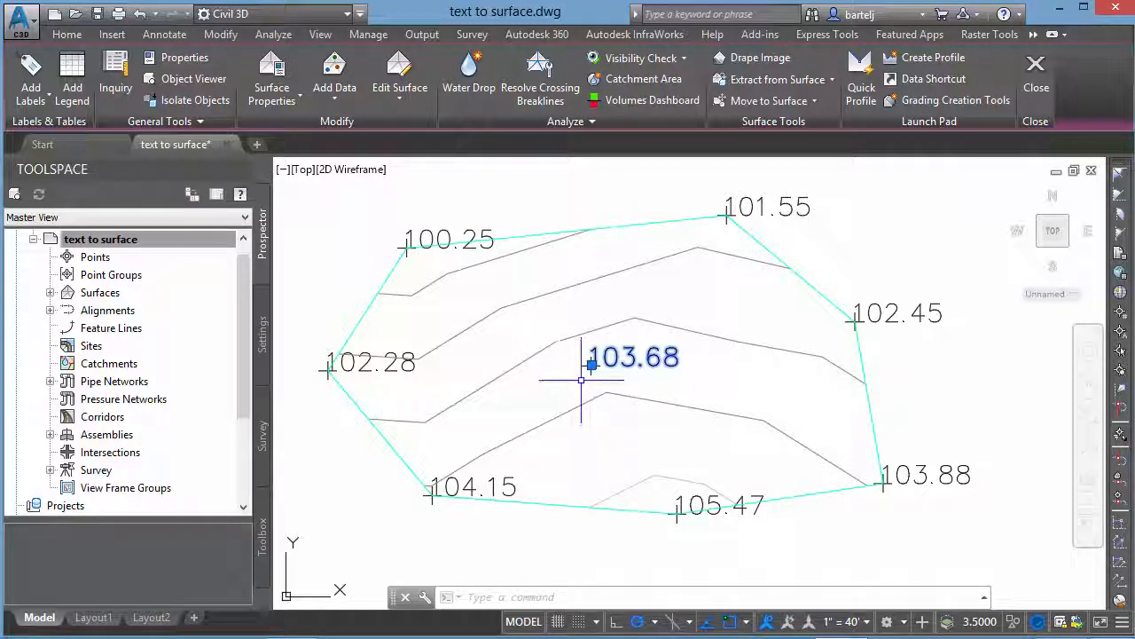
mouse_move(582, 379)
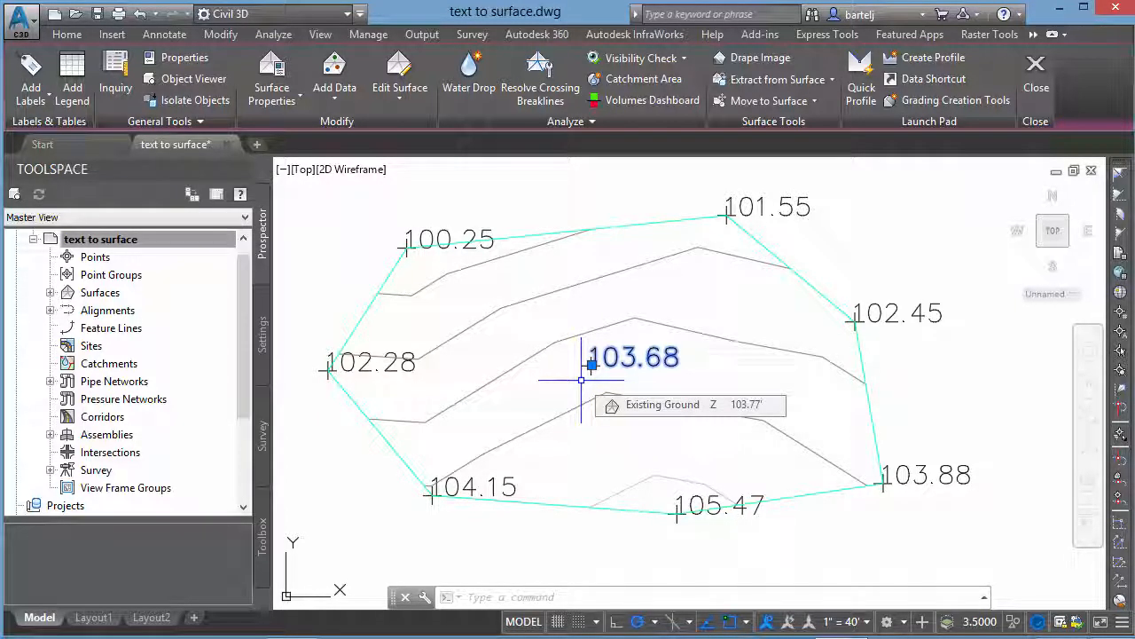